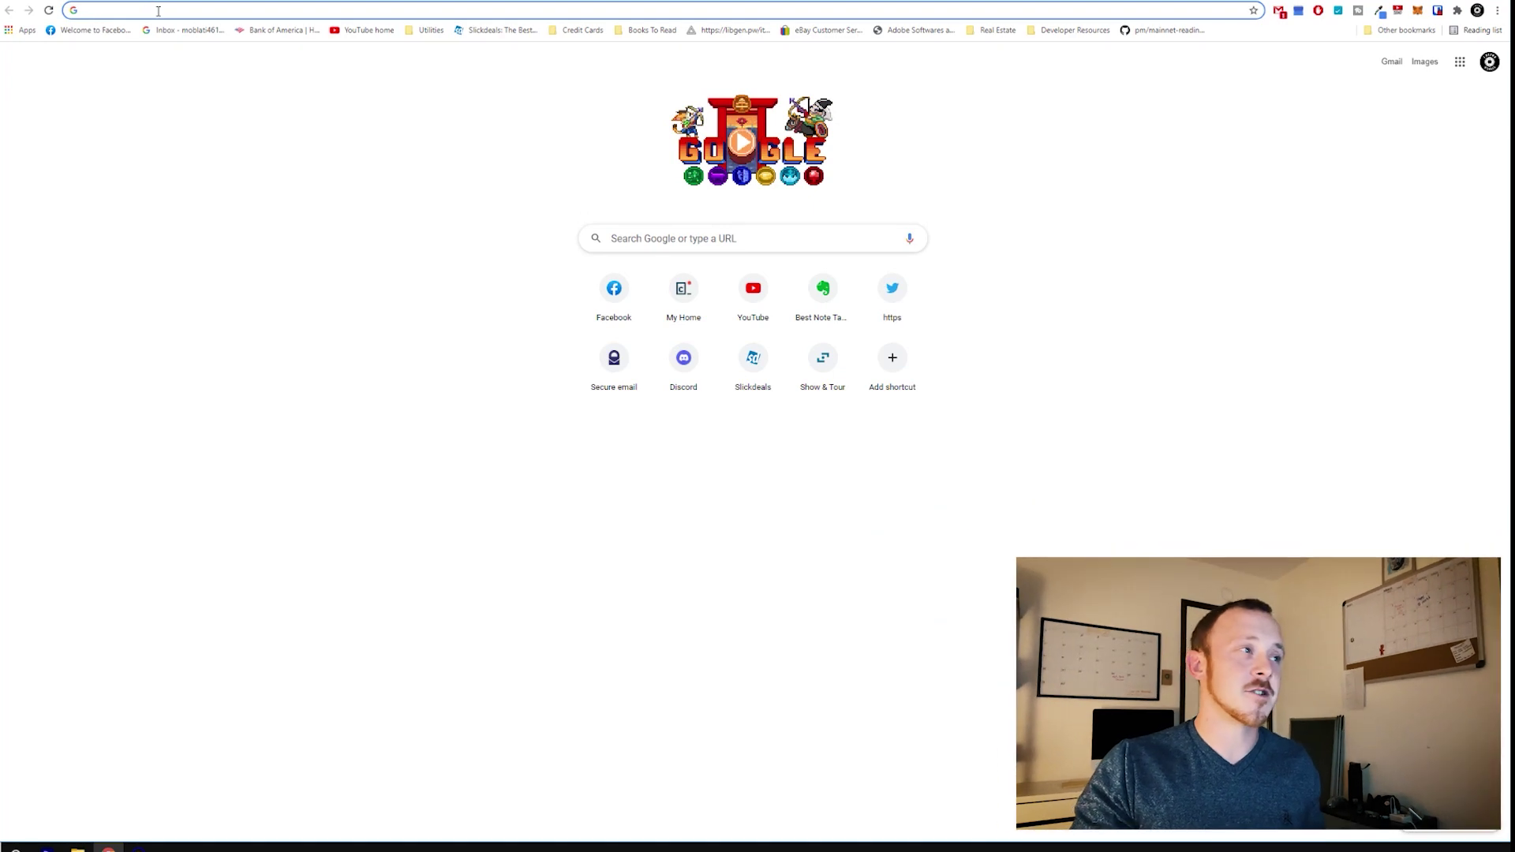
# Load minemiamicoin.com in Chrome by typing 'mine' and accepting the autocomplete
pyautogui.click(311, 15)
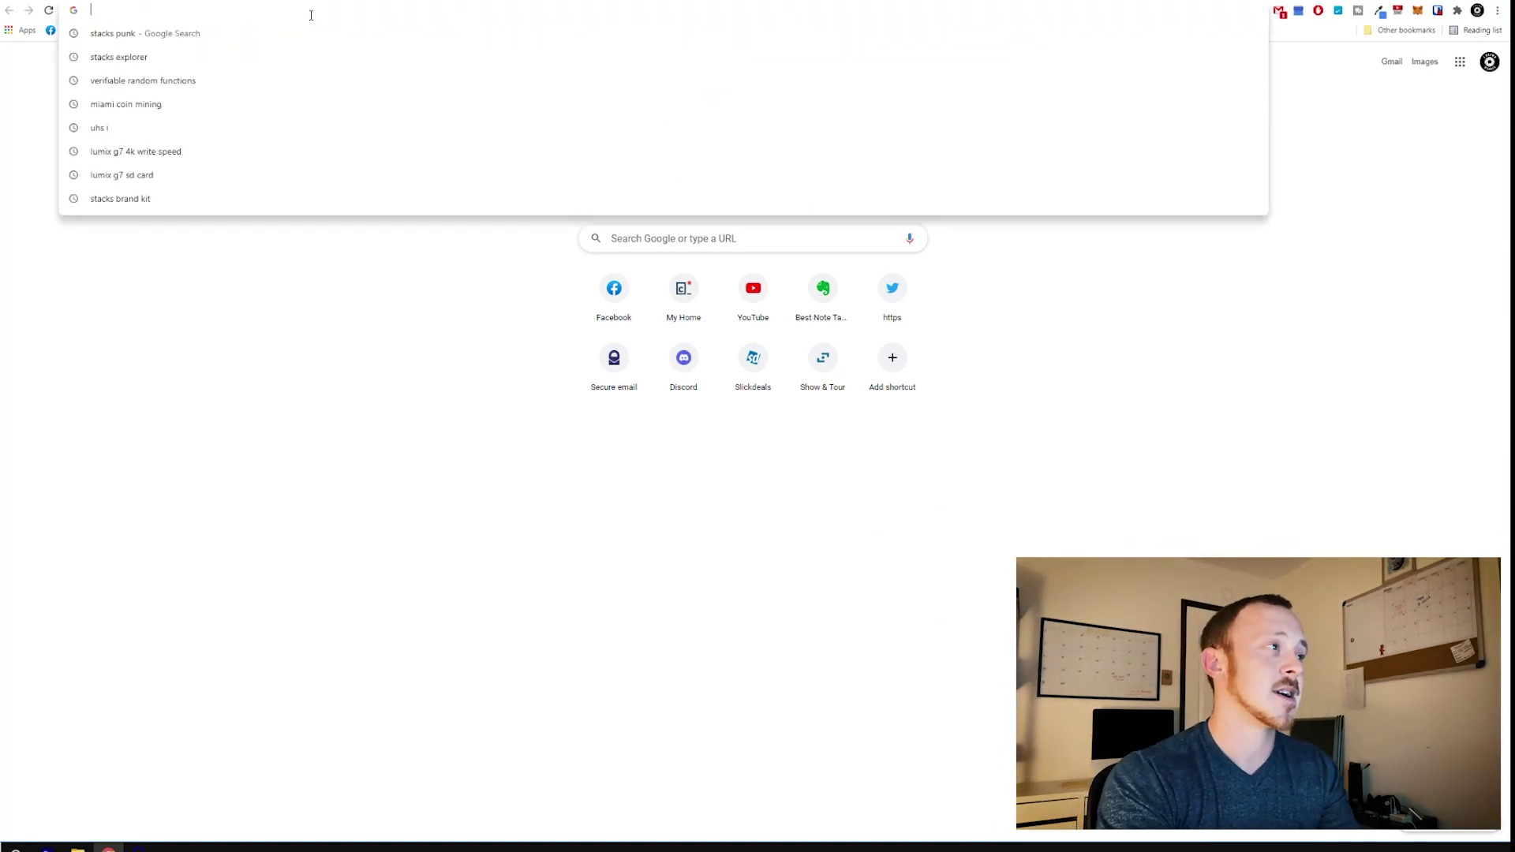
pyautogui.write('mine')
pyautogui.press('Return')
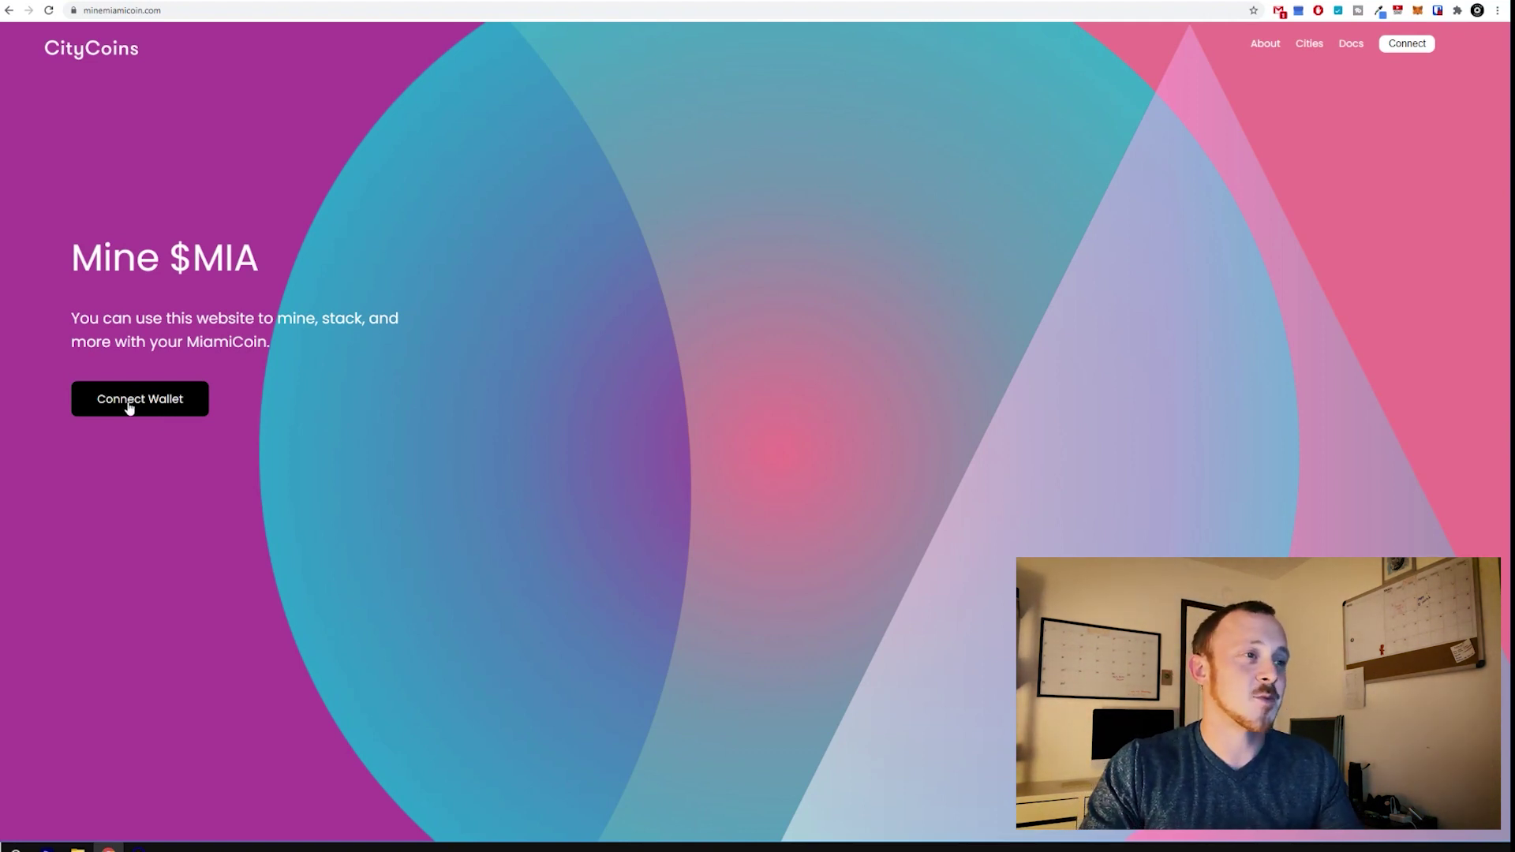
# Connect a Hiro Wallet account to the CityCoins site
pyautogui.click(136, 408)
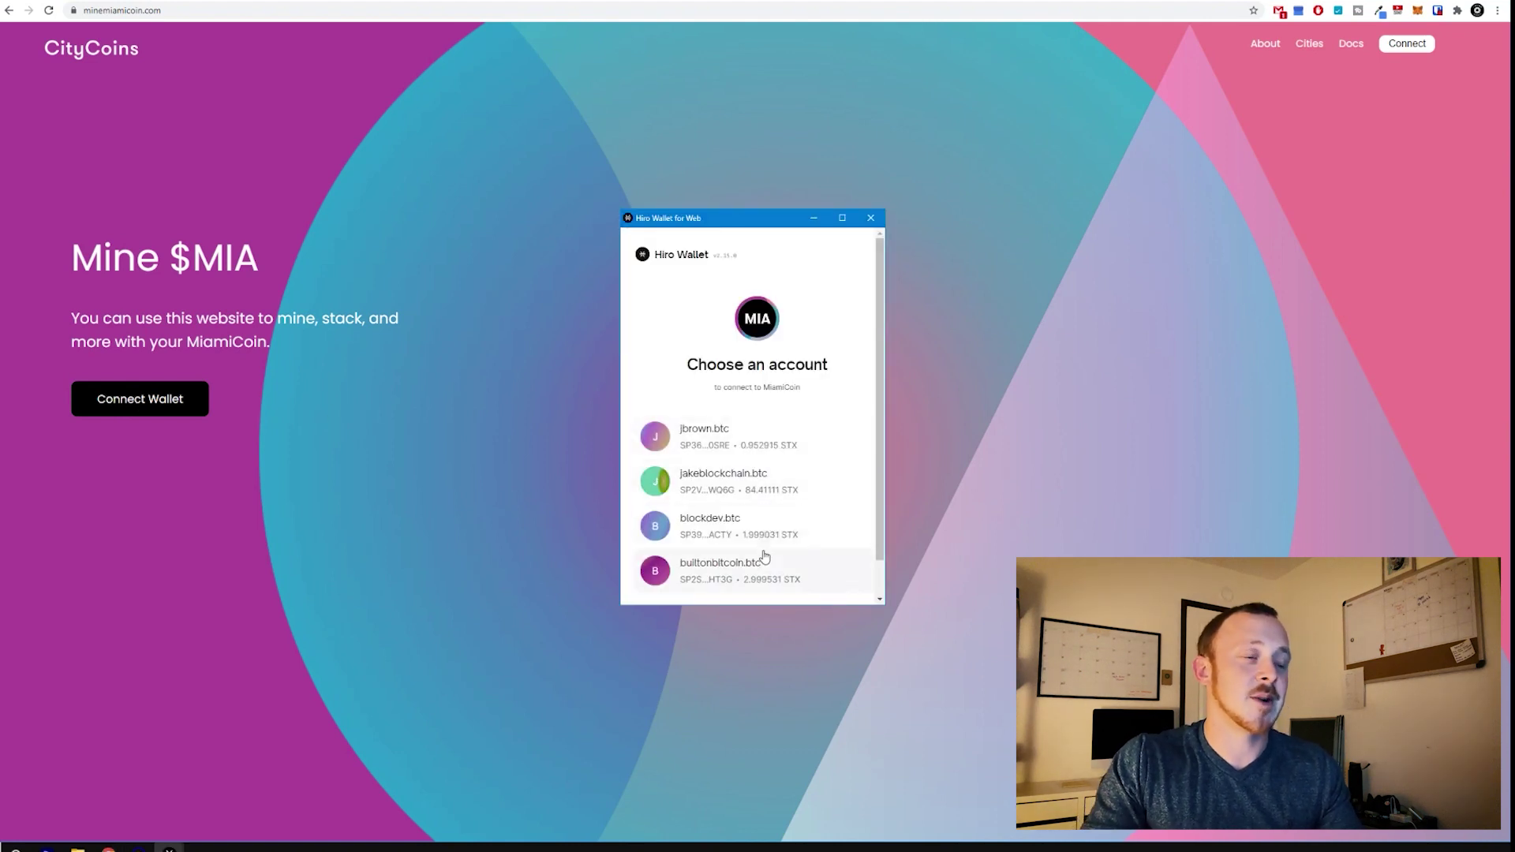
pyautogui.click(788, 487)
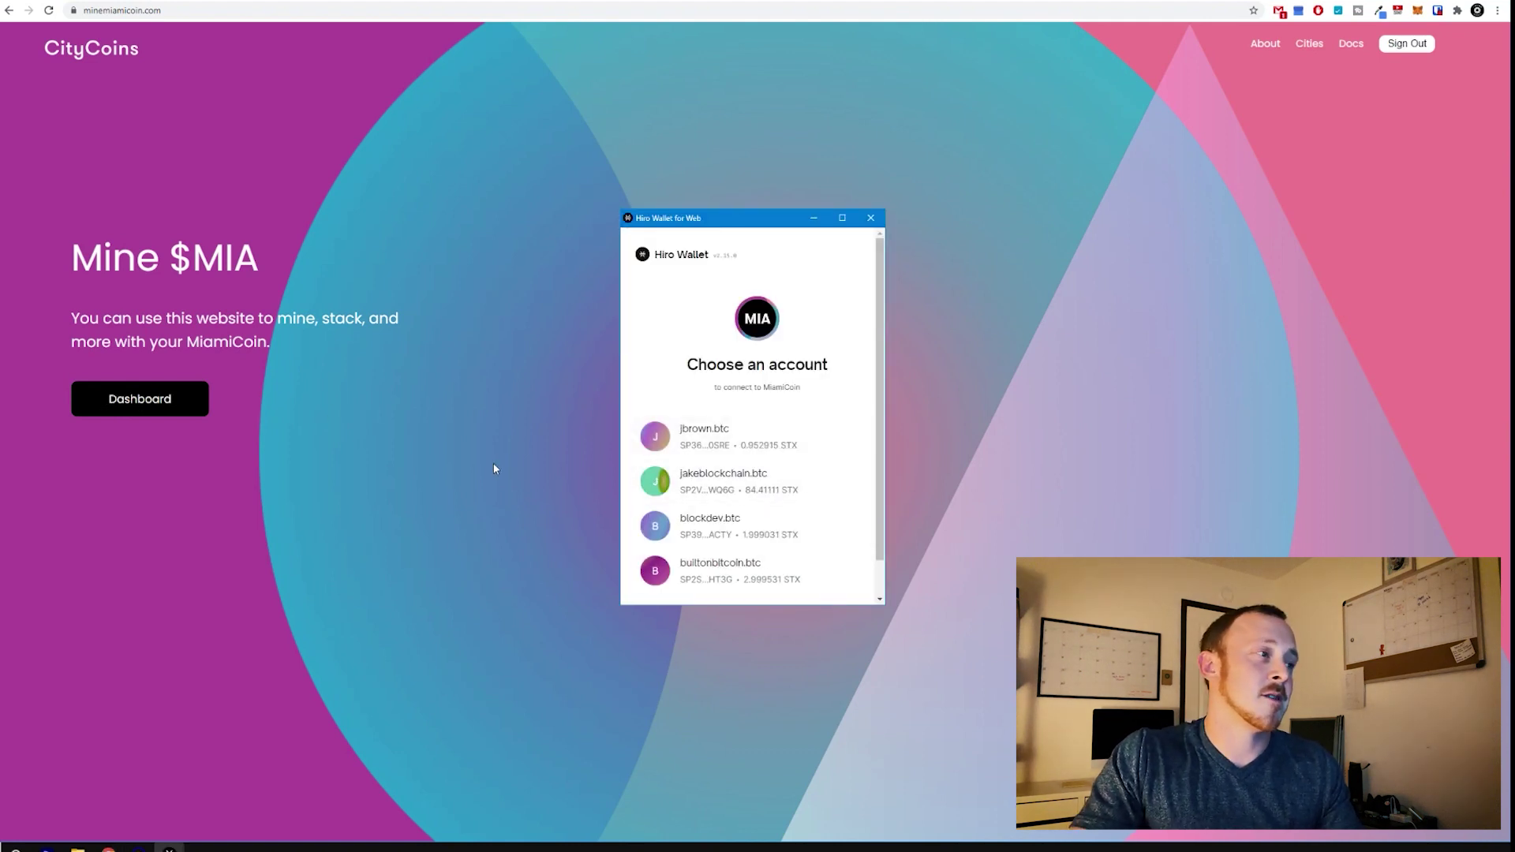
pyautogui.click(871, 219)
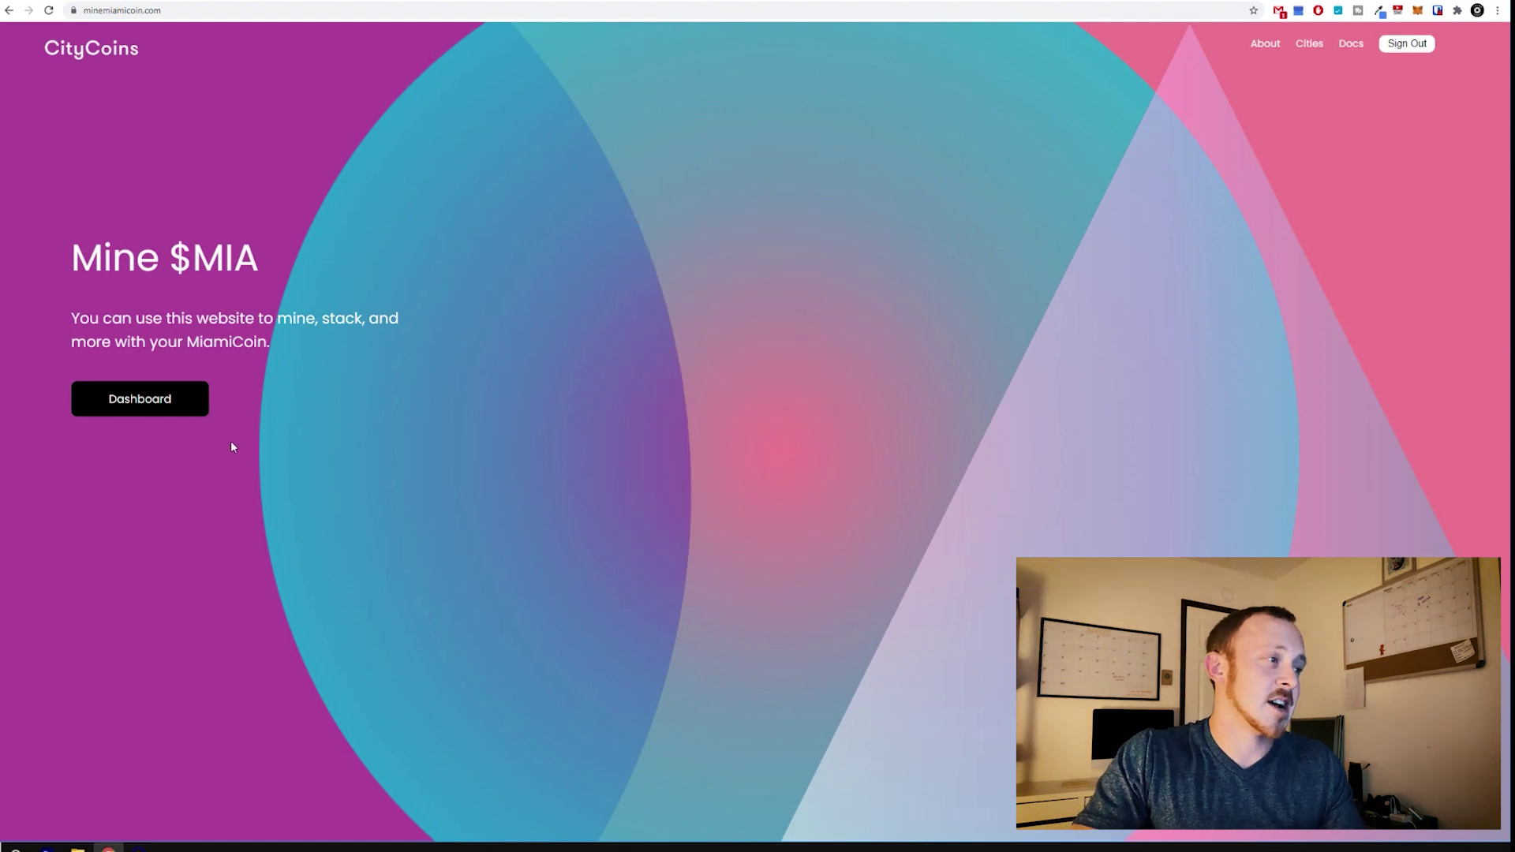
# Open the dashboard, look over the Stack and Redeem tabs, and return to Mine
pyautogui.click(156, 402)
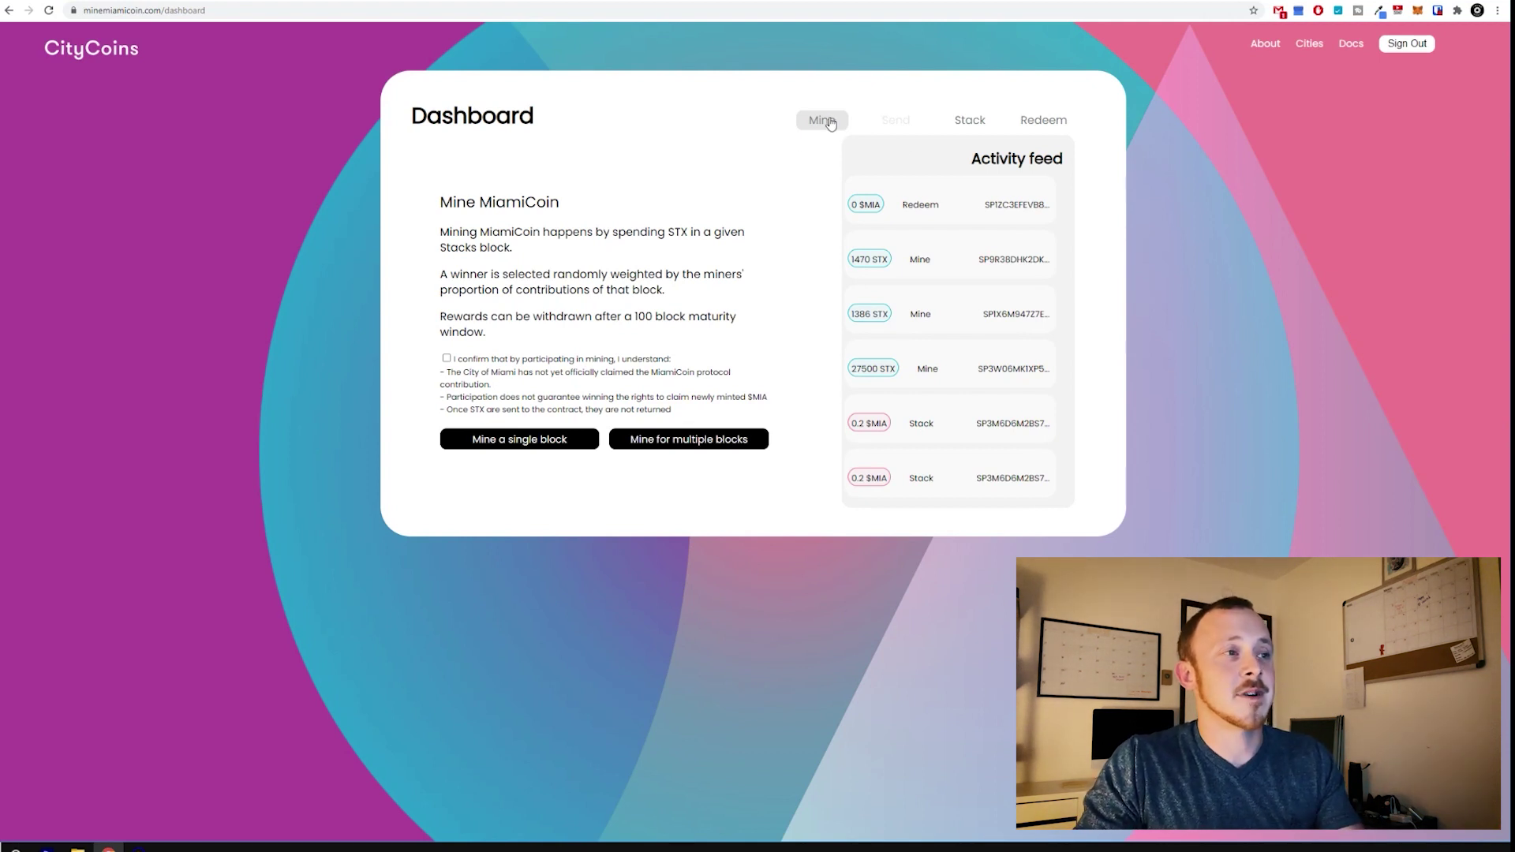
pyautogui.click(977, 126)
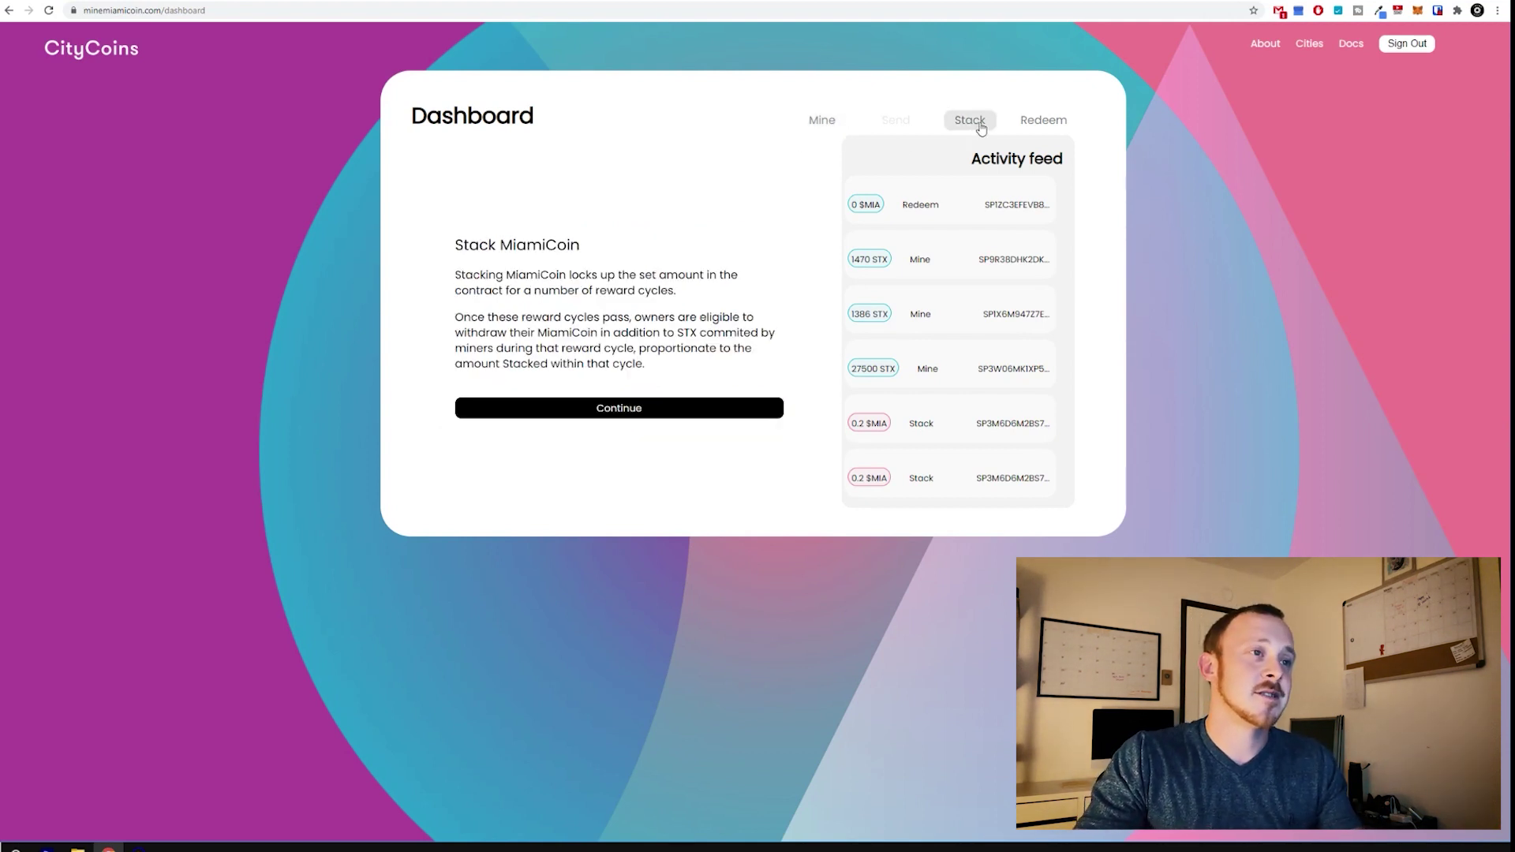
pyautogui.click(1052, 121)
pyautogui.click(833, 129)
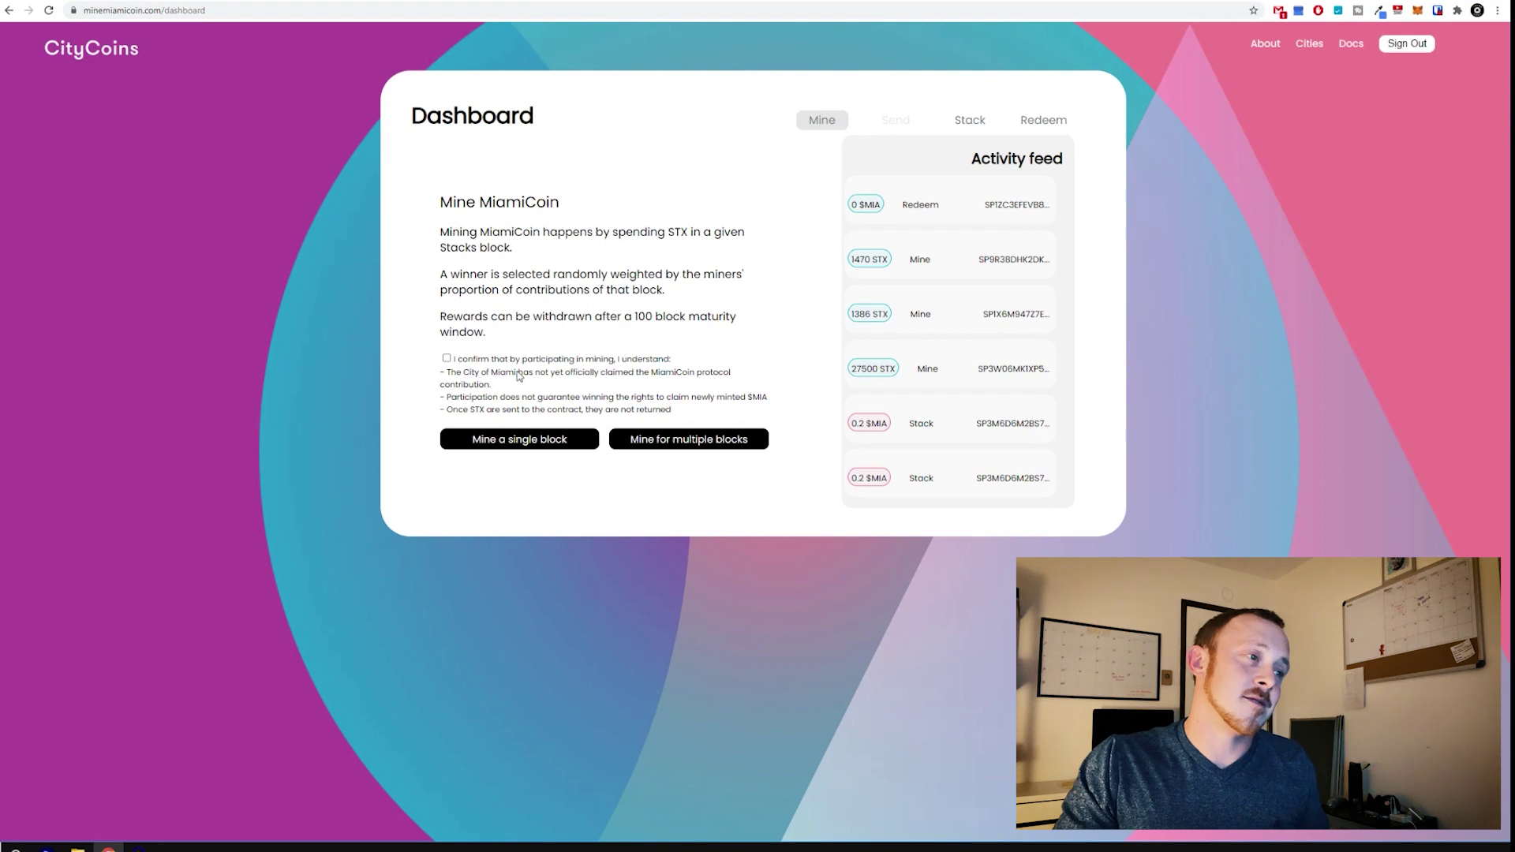
pyautogui.click(447, 359)
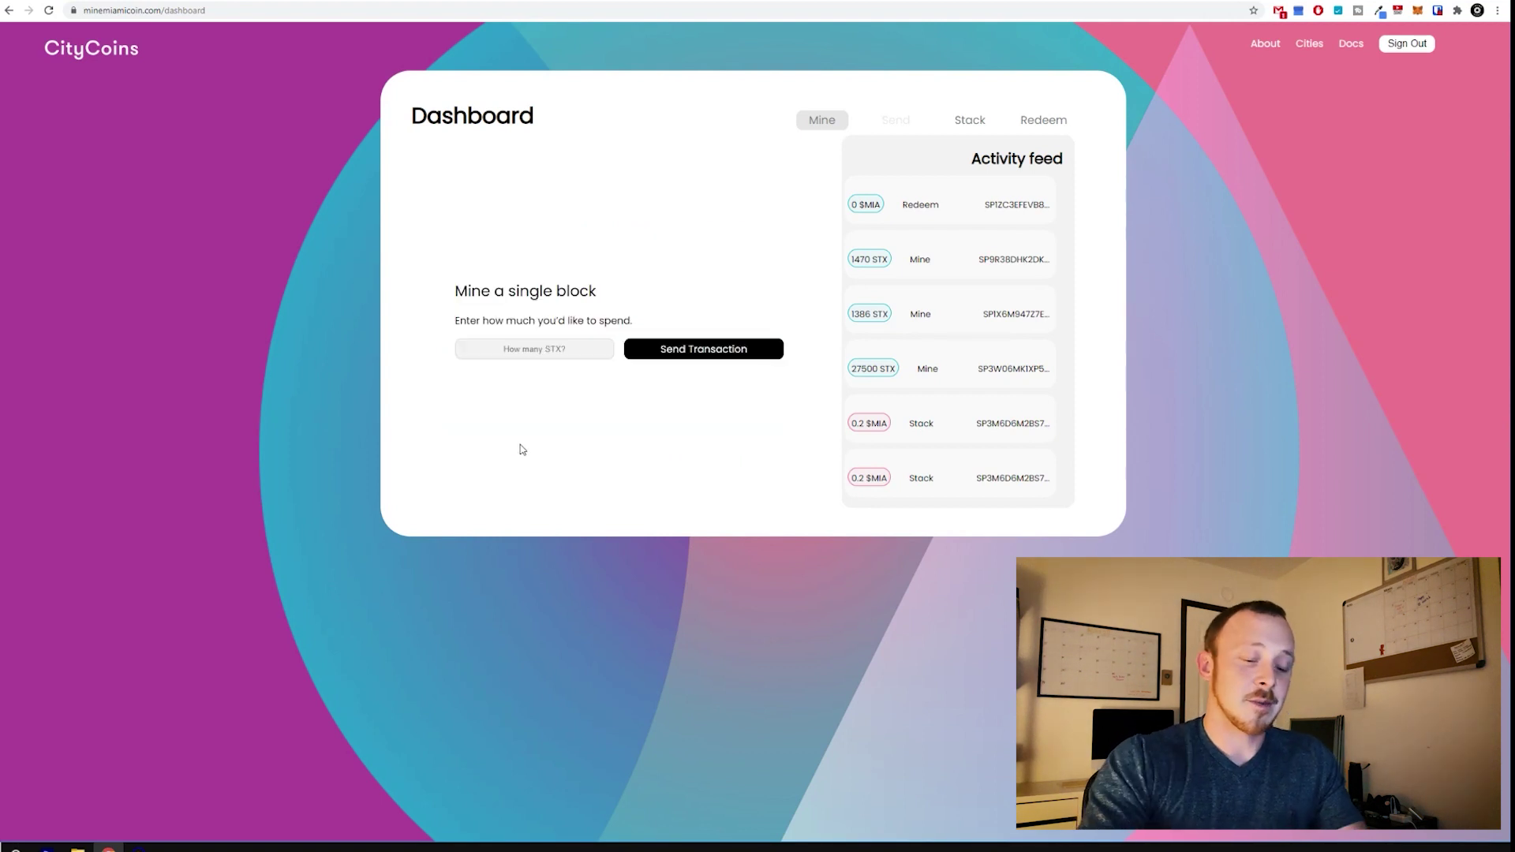
# Send a 10 STX single-block mining request, review it in Hiro Wallet, and close unconfirmed
pyautogui.click(564, 355)
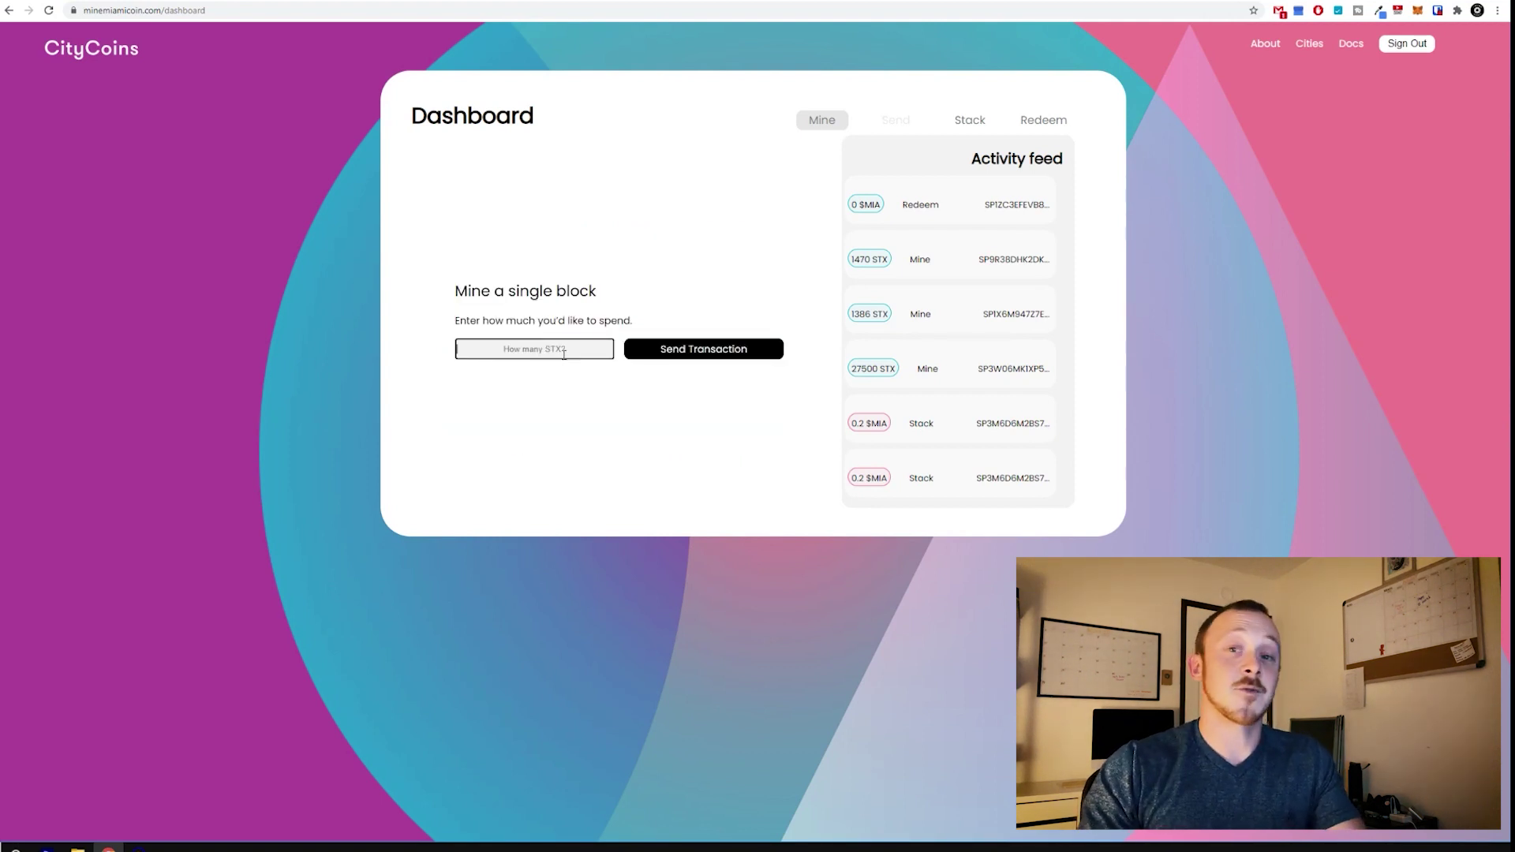
pyautogui.write('10')
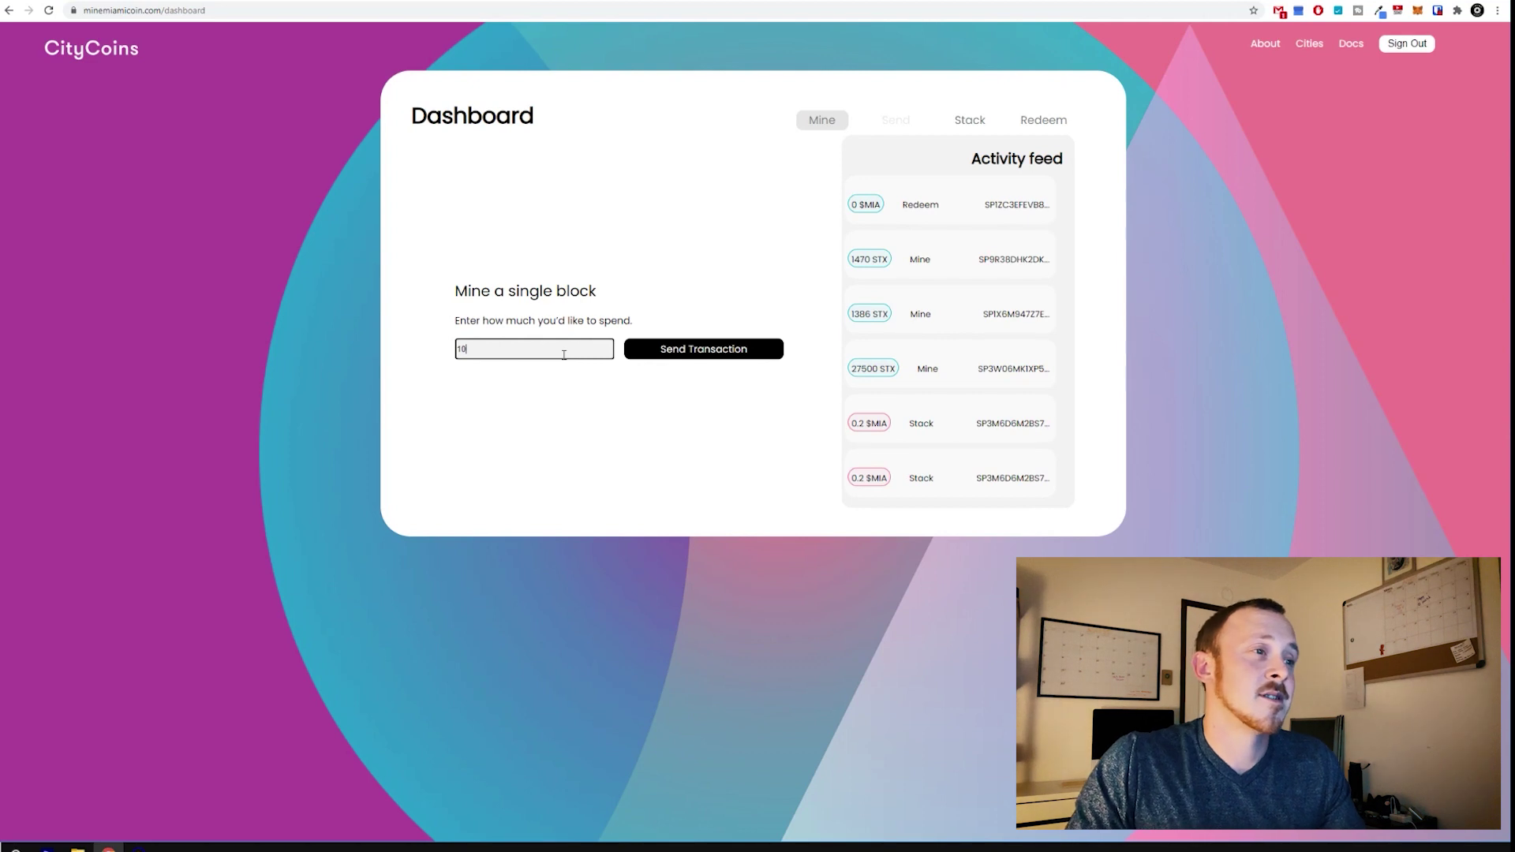
pyautogui.click(718, 356)
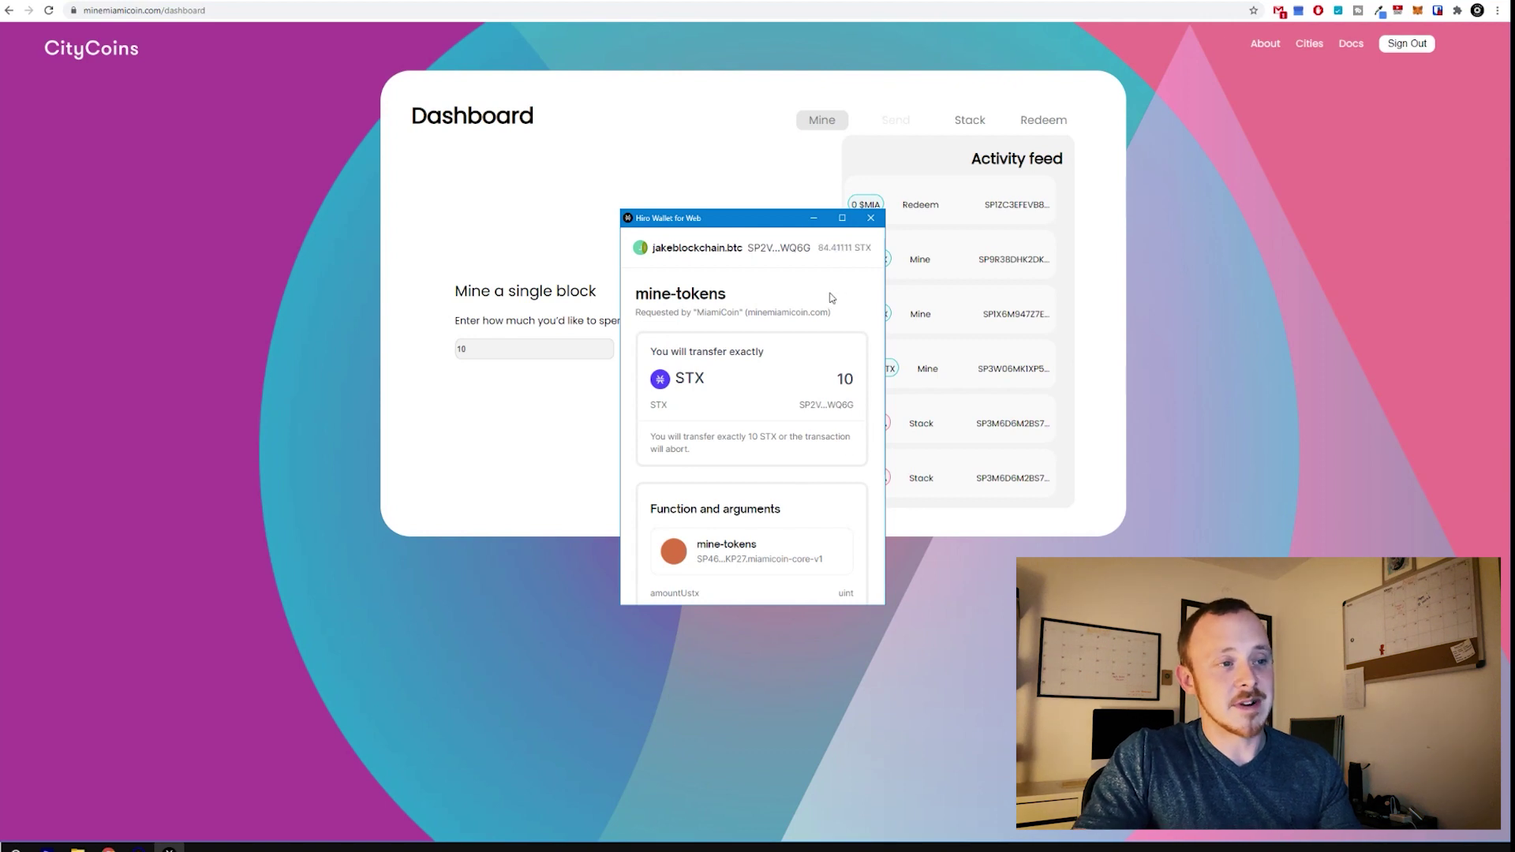
pyautogui.scroll(-1, 812, 309)
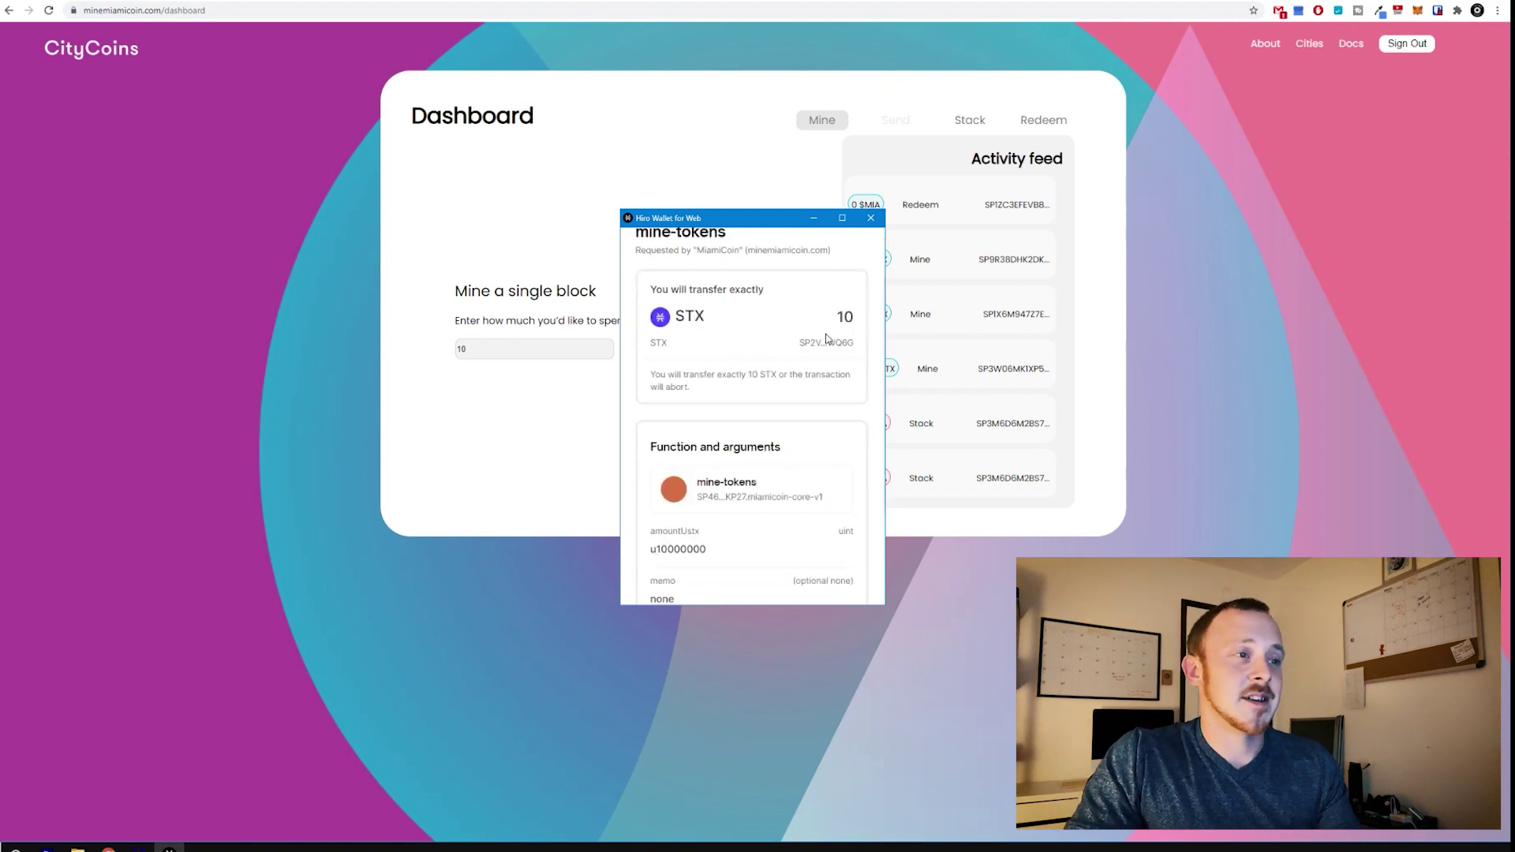
pyautogui.scroll(-2, 827, 339)
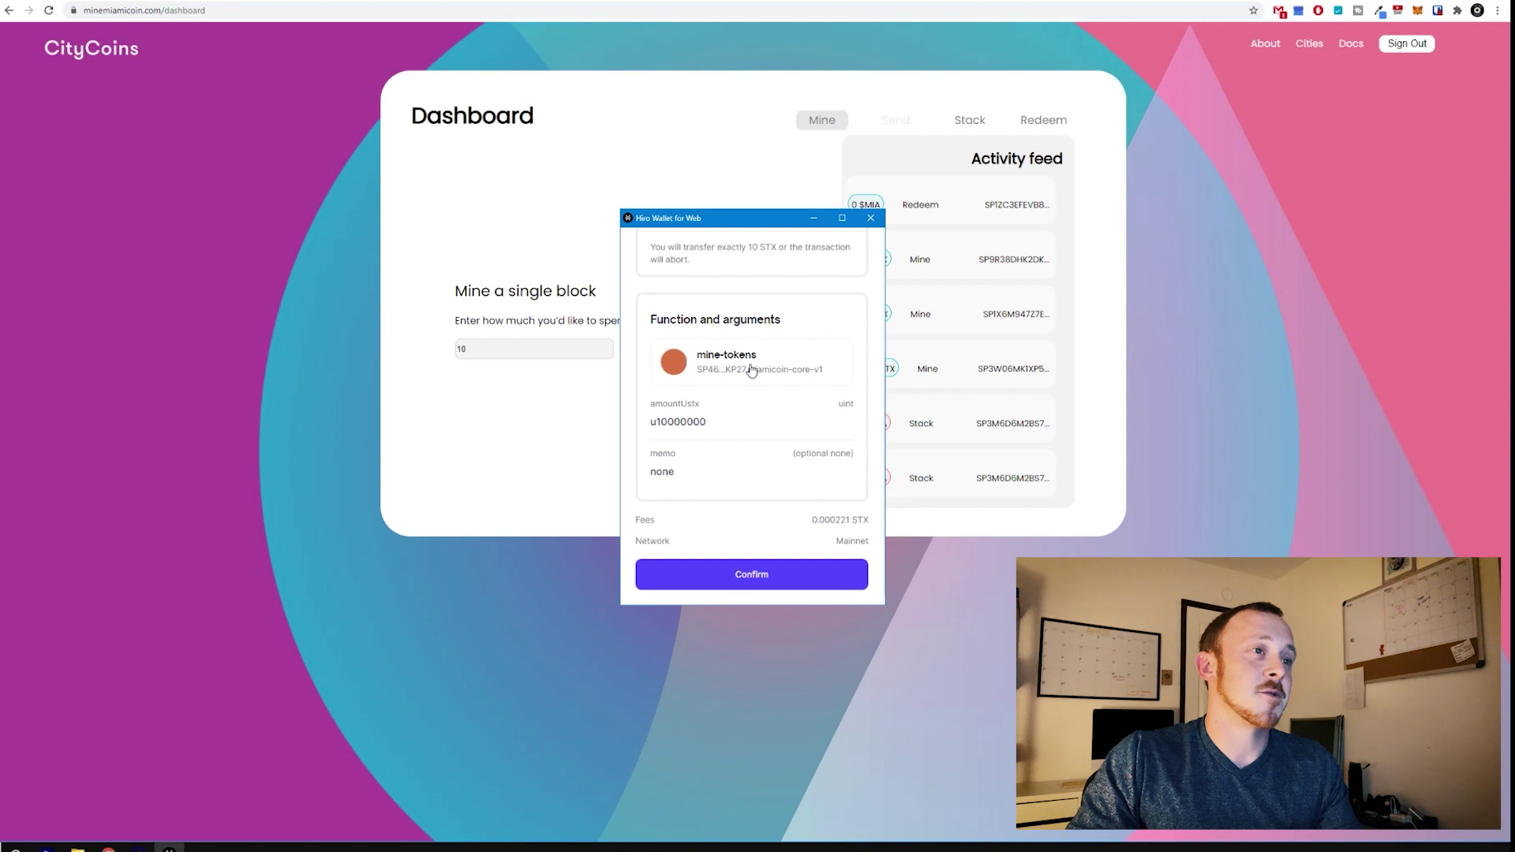
pyautogui.click(871, 218)
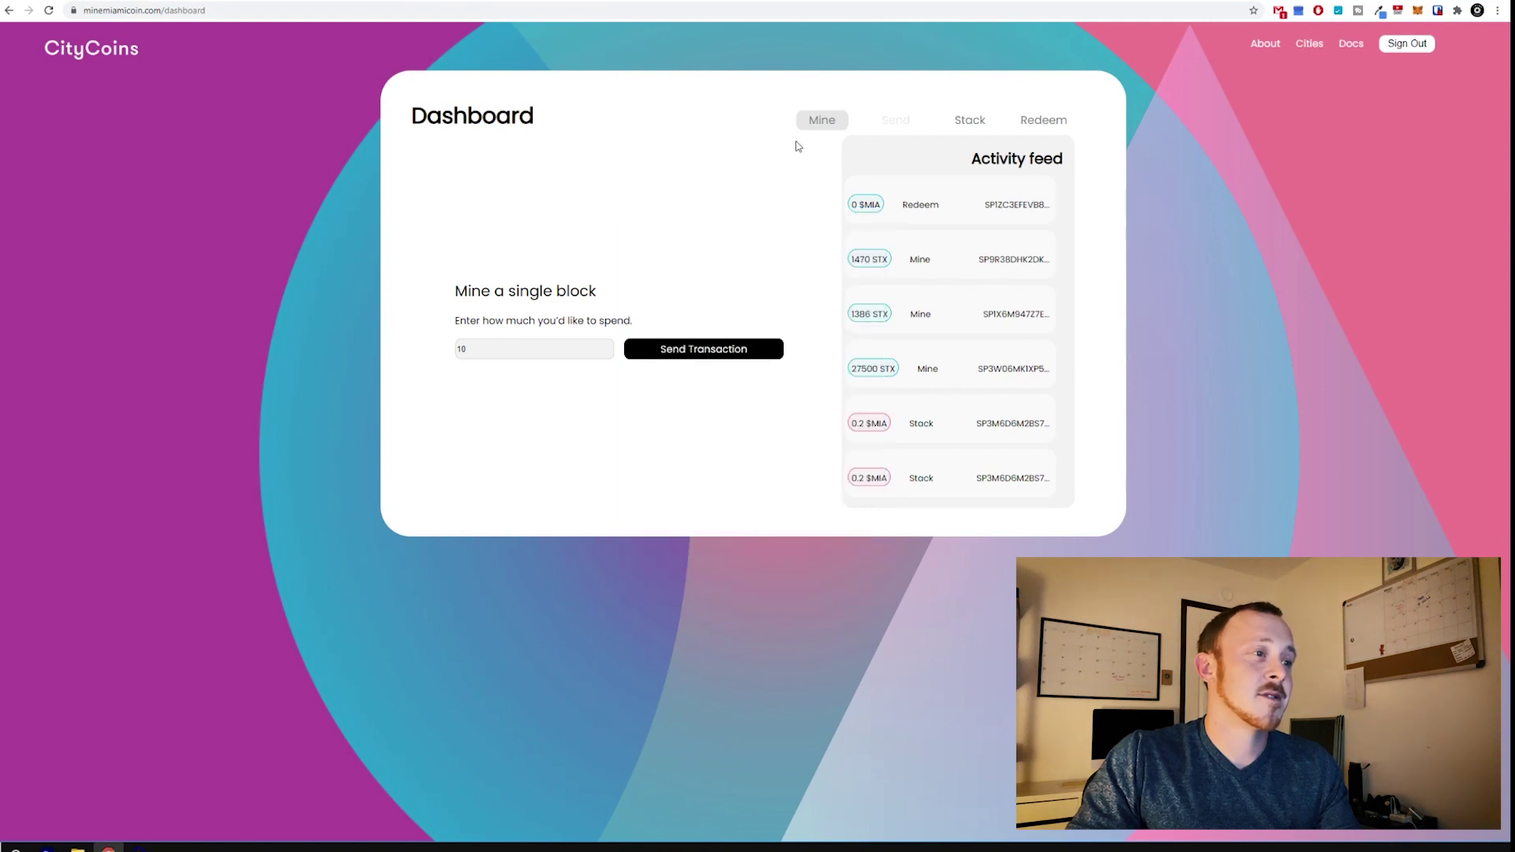
# Accept the mining terms and choose to mine for 10 blocks
pyautogui.click(964, 122)
pyautogui.click(833, 125)
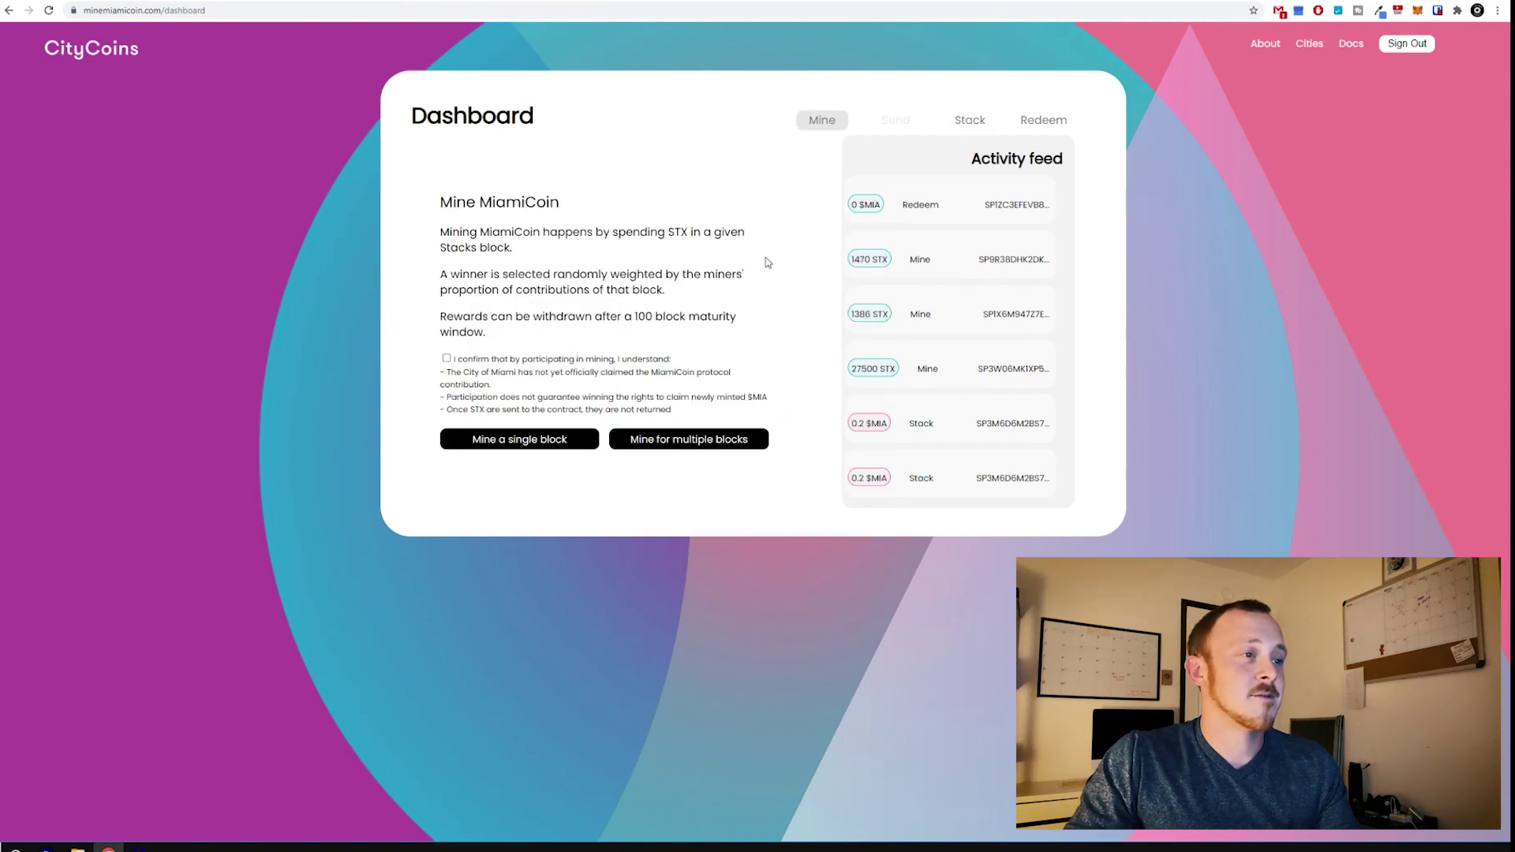
pyautogui.click(447, 359)
pyautogui.click(689, 438)
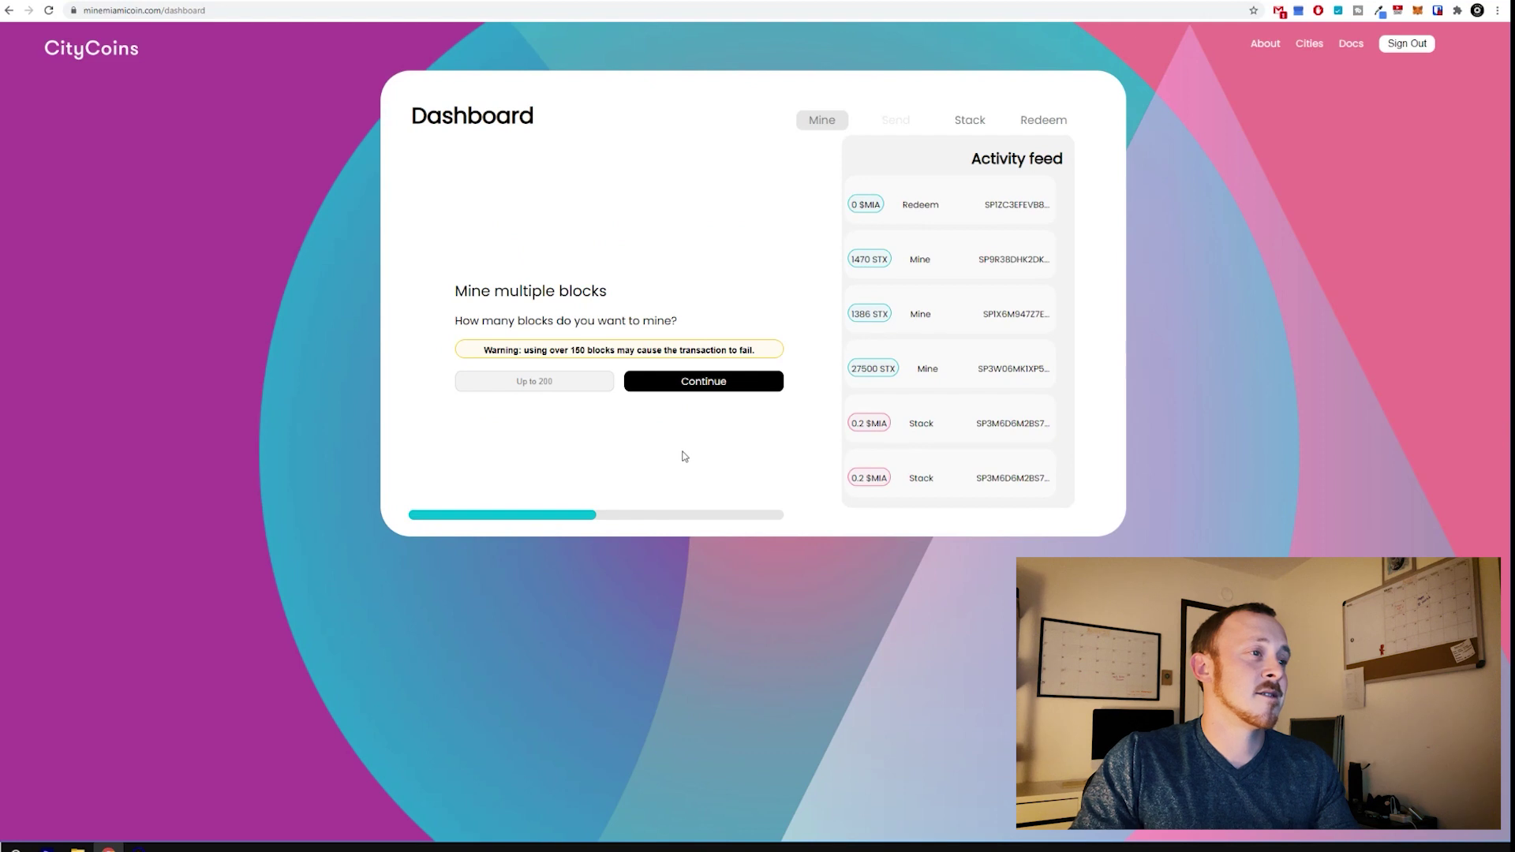
pyautogui.click(561, 390)
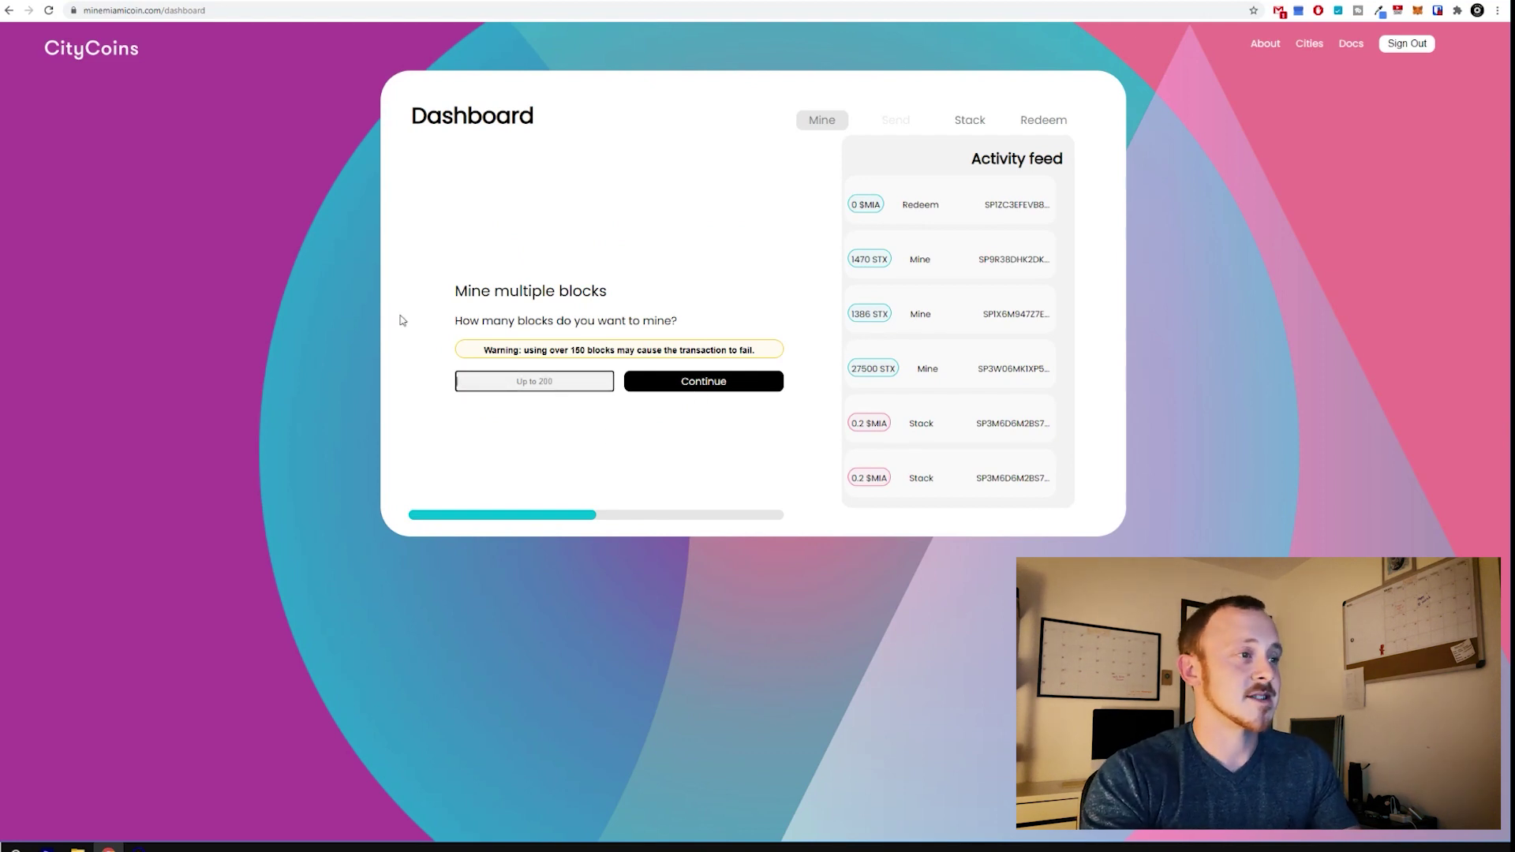
pyautogui.write('1')
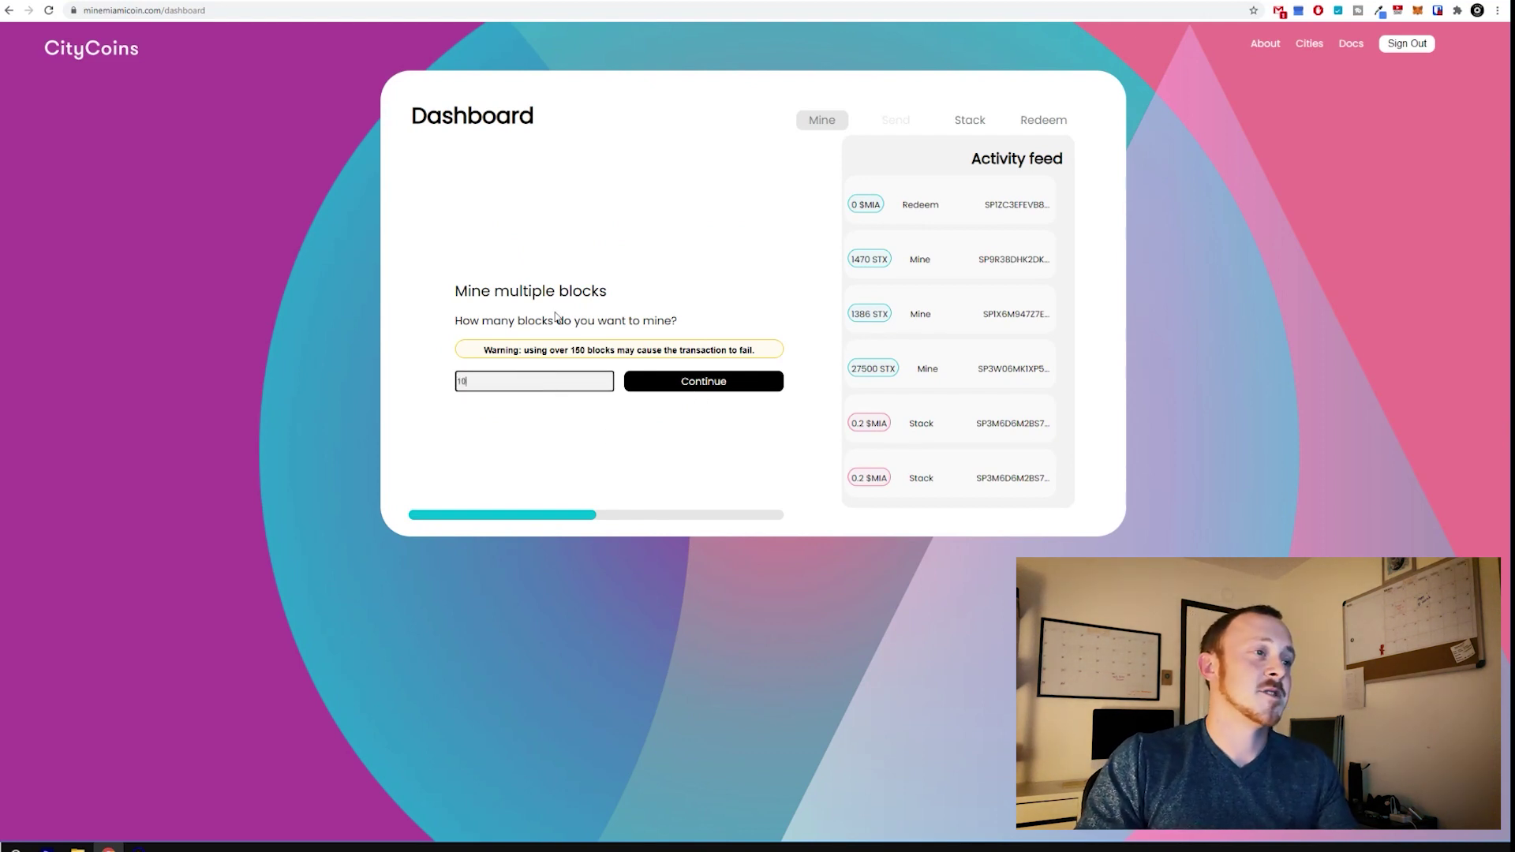
pyautogui.write('0')
pyautogui.click(719, 397)
# Set block prices of 10, 10, 5, 5 and 5 STX for blocks #1–#5
pyautogui.click(635, 306)
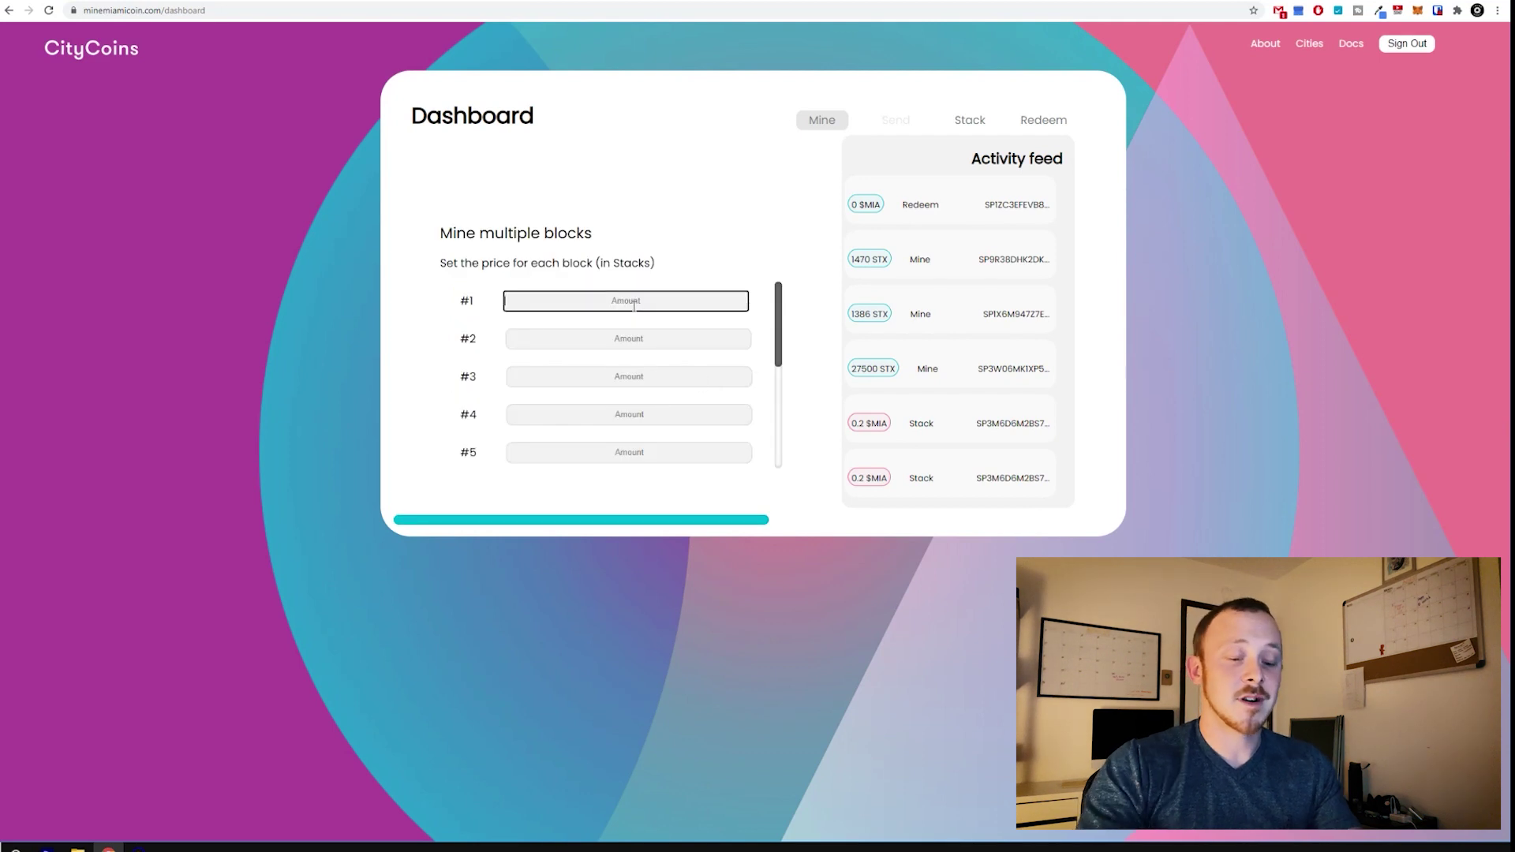
pyautogui.click(638, 303)
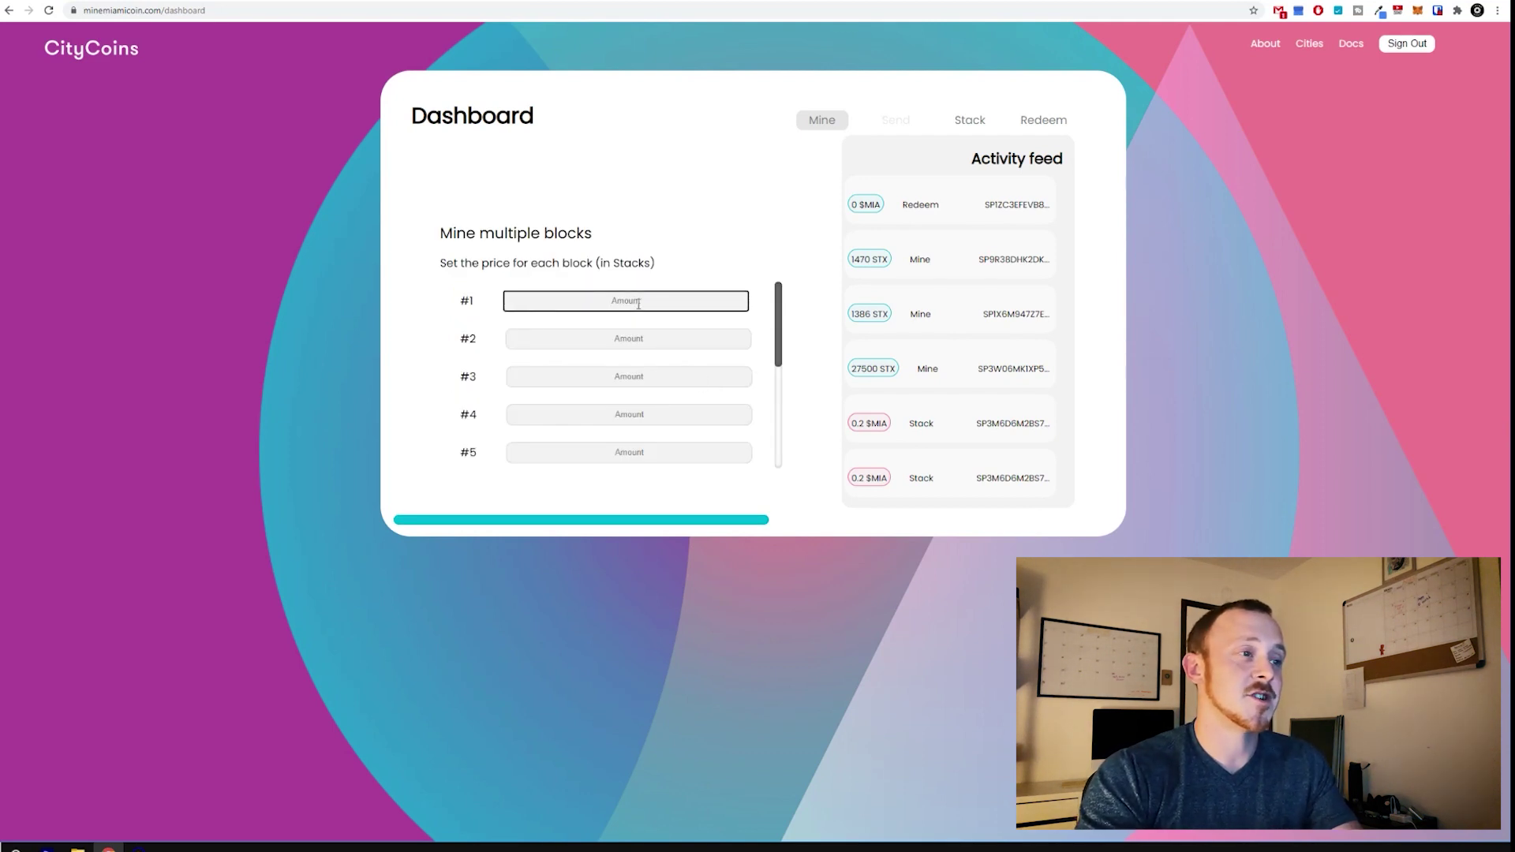
pyautogui.write('10')
pyautogui.press('Tab')
pyautogui.write('10')
pyautogui.press('Tab')
pyautogui.write('5')
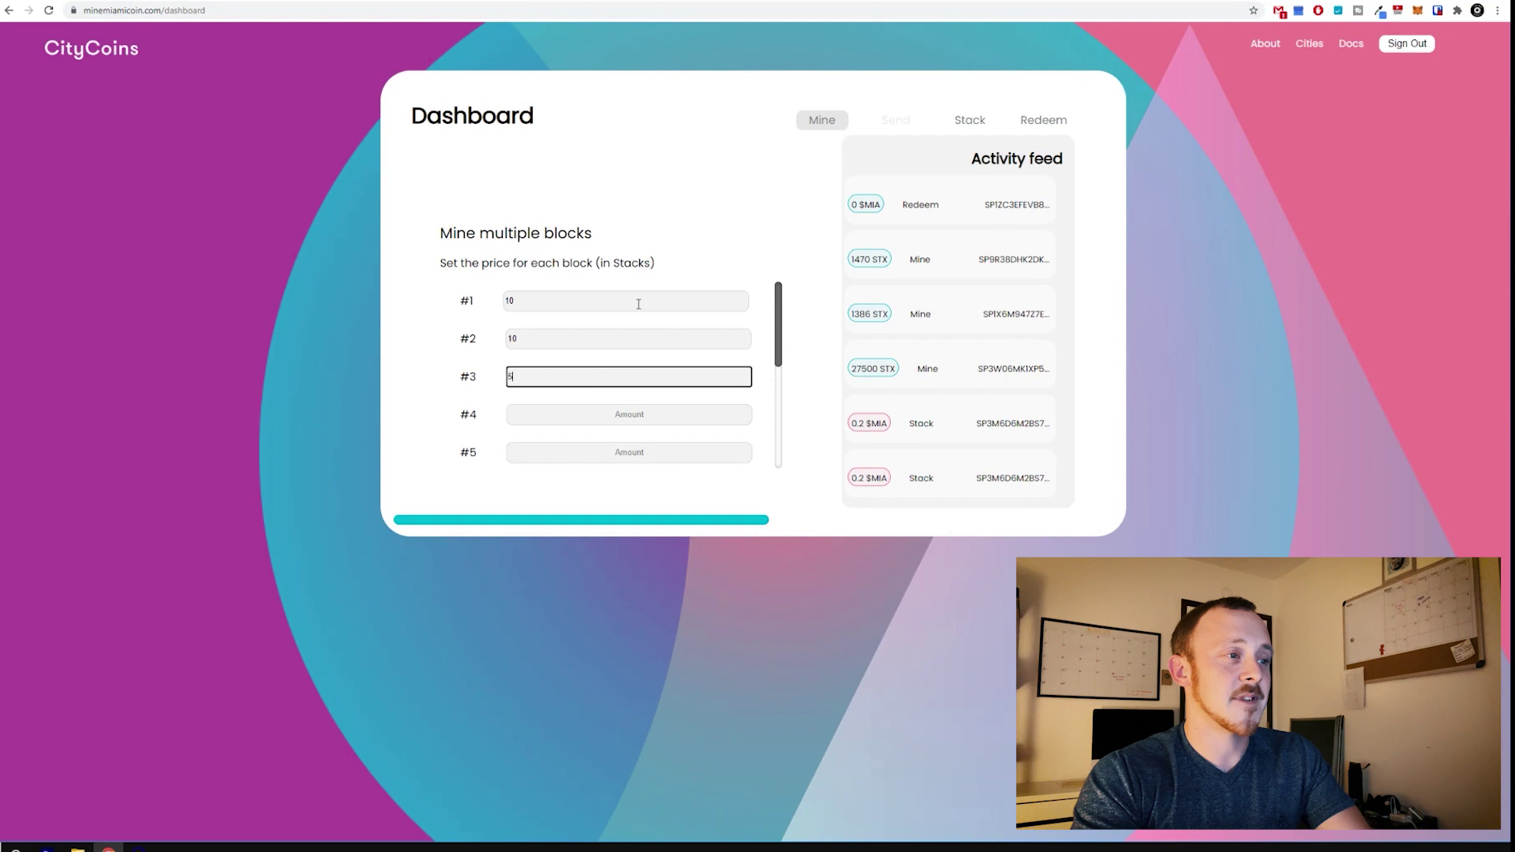
pyautogui.press('Tab')
pyautogui.write('5')
pyautogui.press('Tab')
pyautogui.write('5')
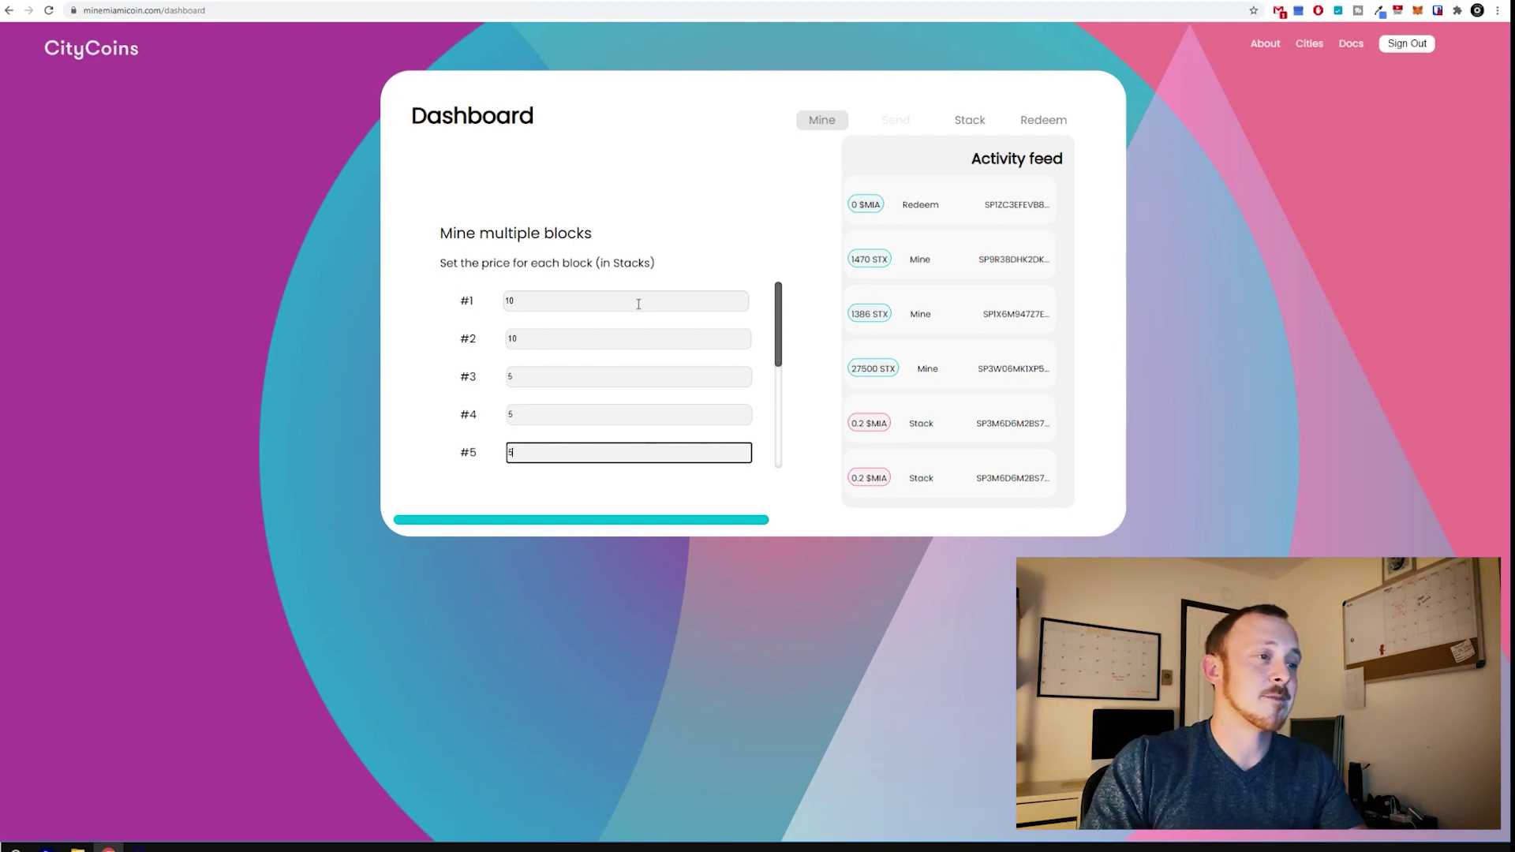
pyautogui.scroll(-3, 727, 323)
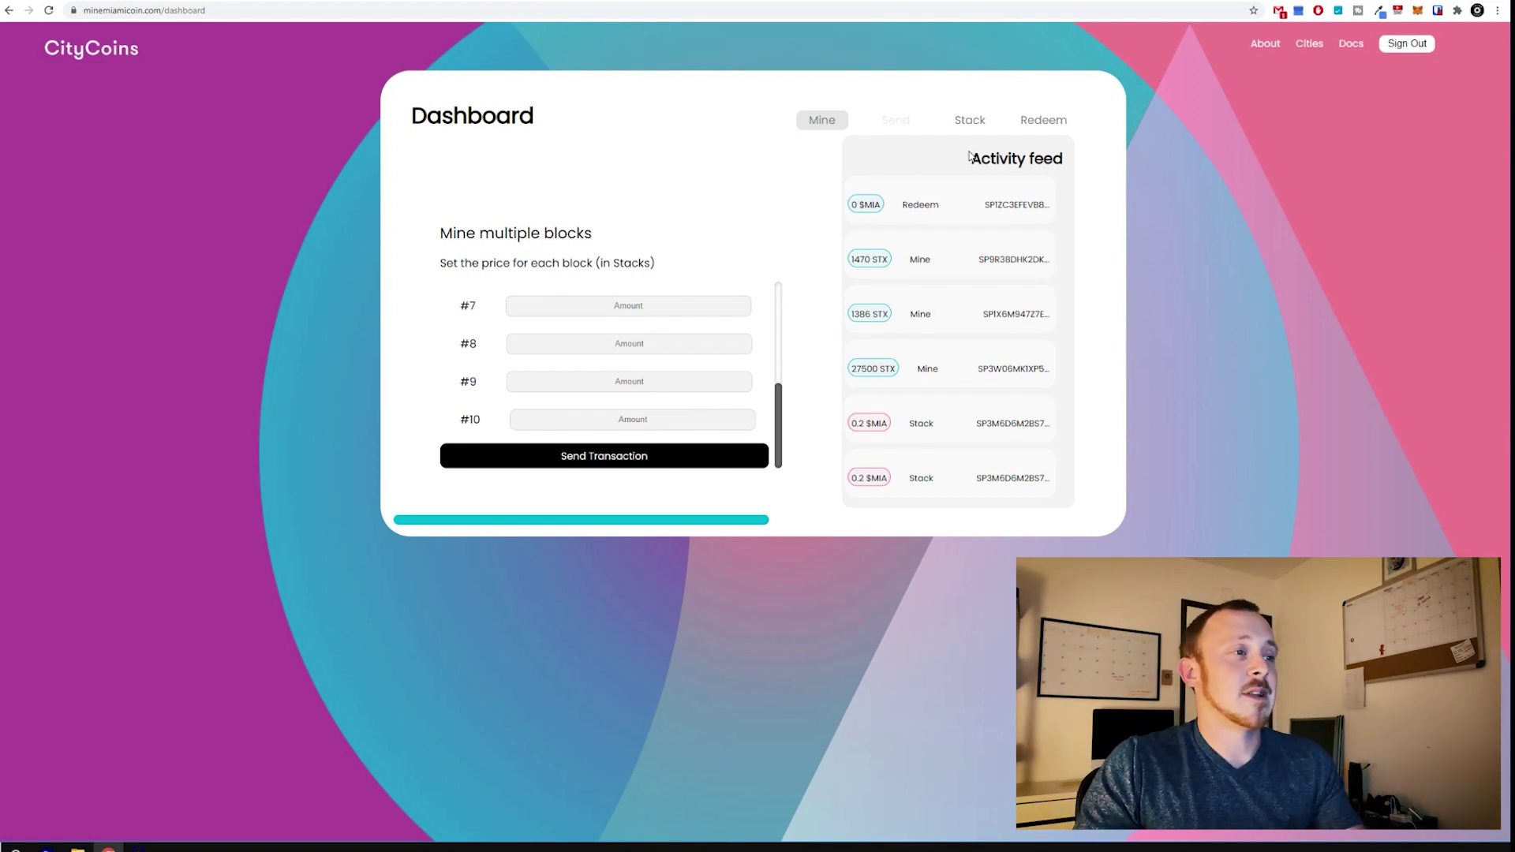
# On the Redeem tab, run Check Blocks with Start and End left empty, then return to Mine
pyautogui.click(972, 120)
pyautogui.click(831, 126)
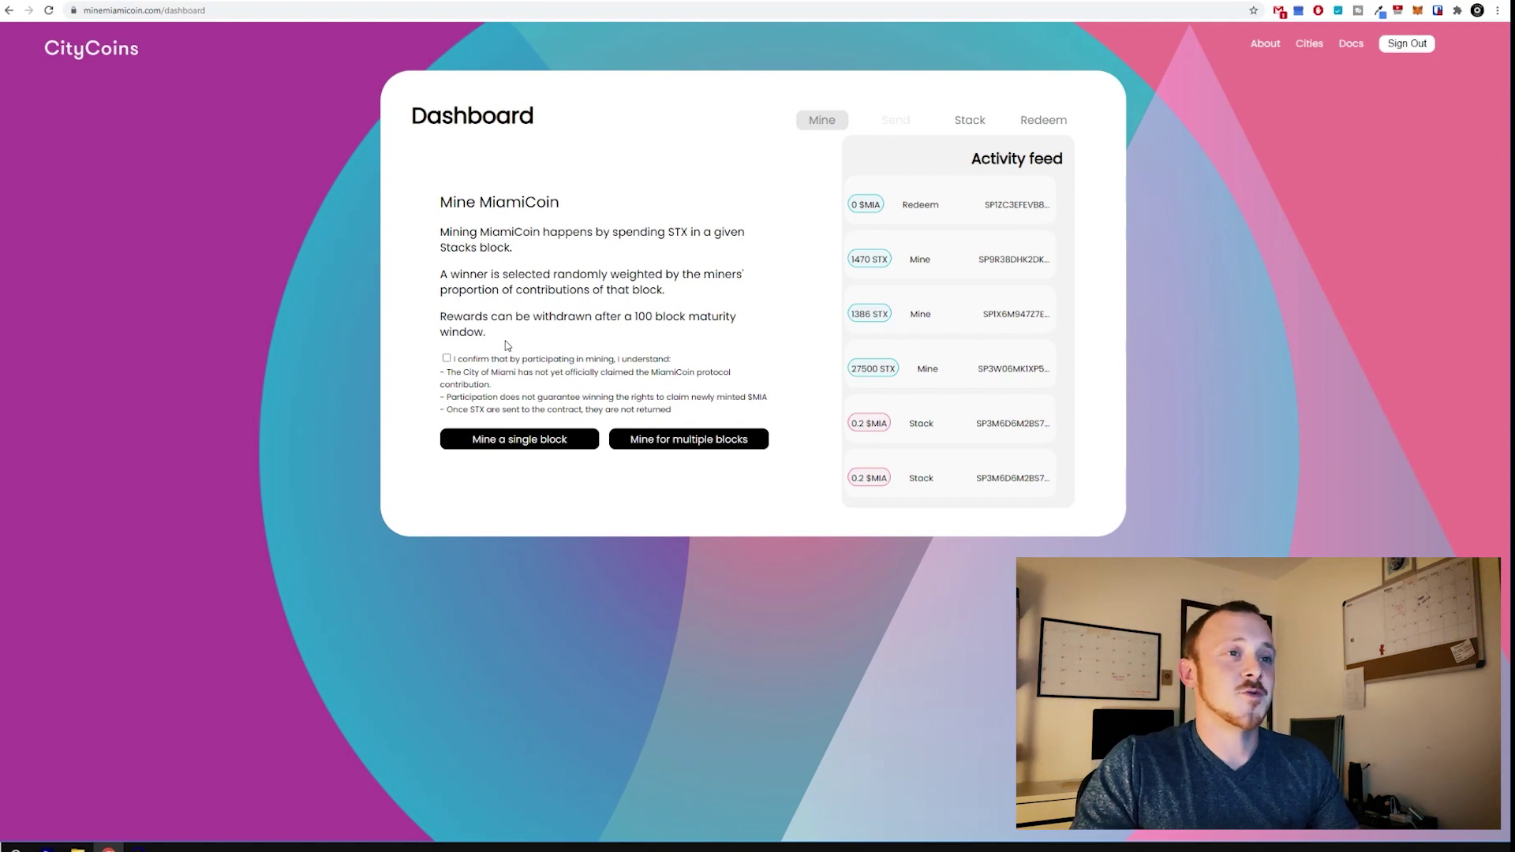
pyautogui.click(1045, 123)
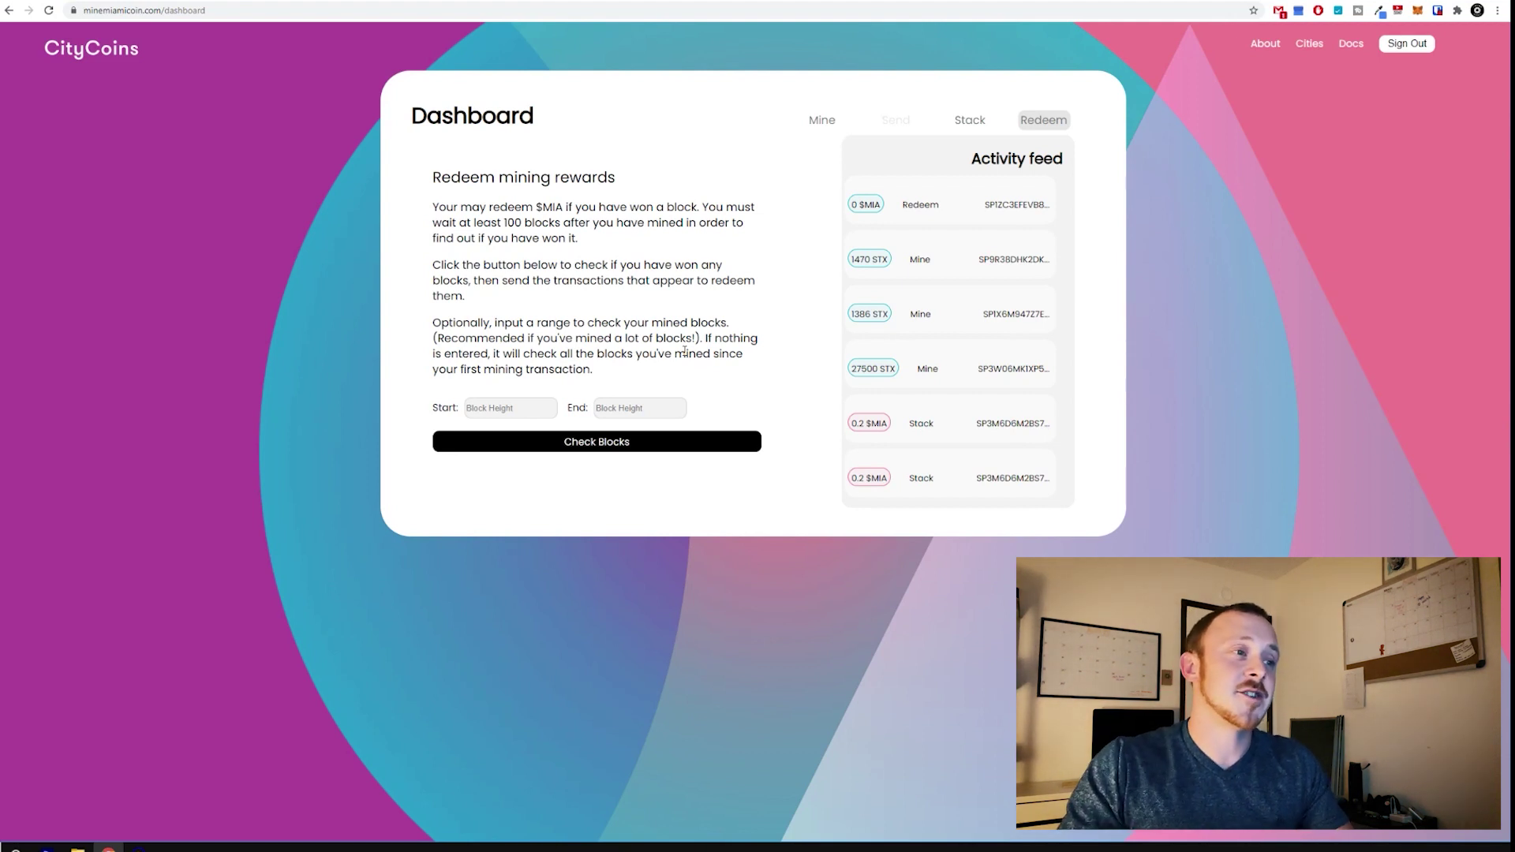
pyautogui.click(638, 440)
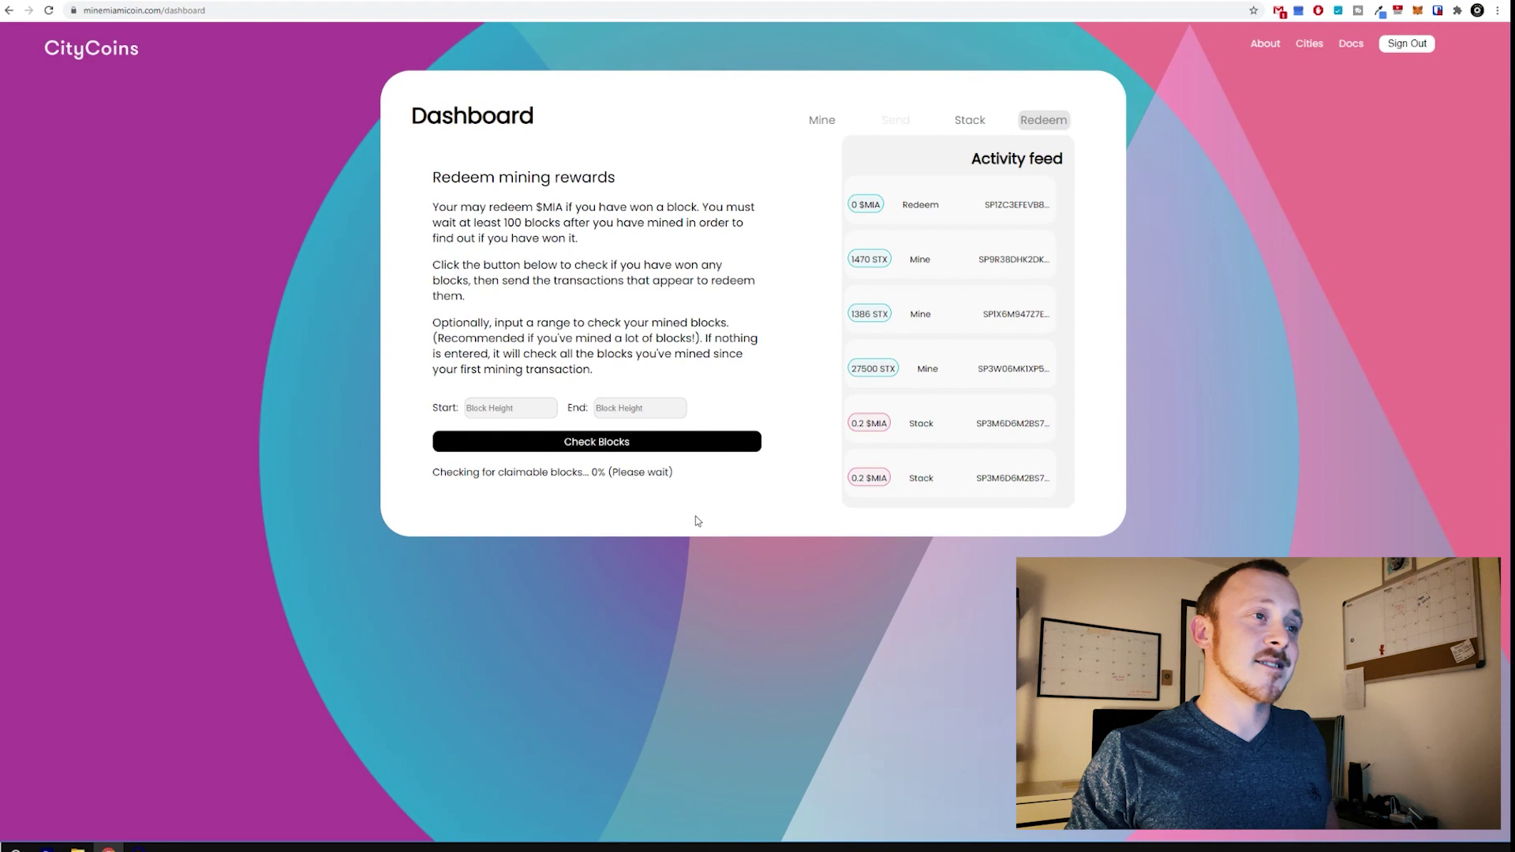
pyautogui.click(823, 120)
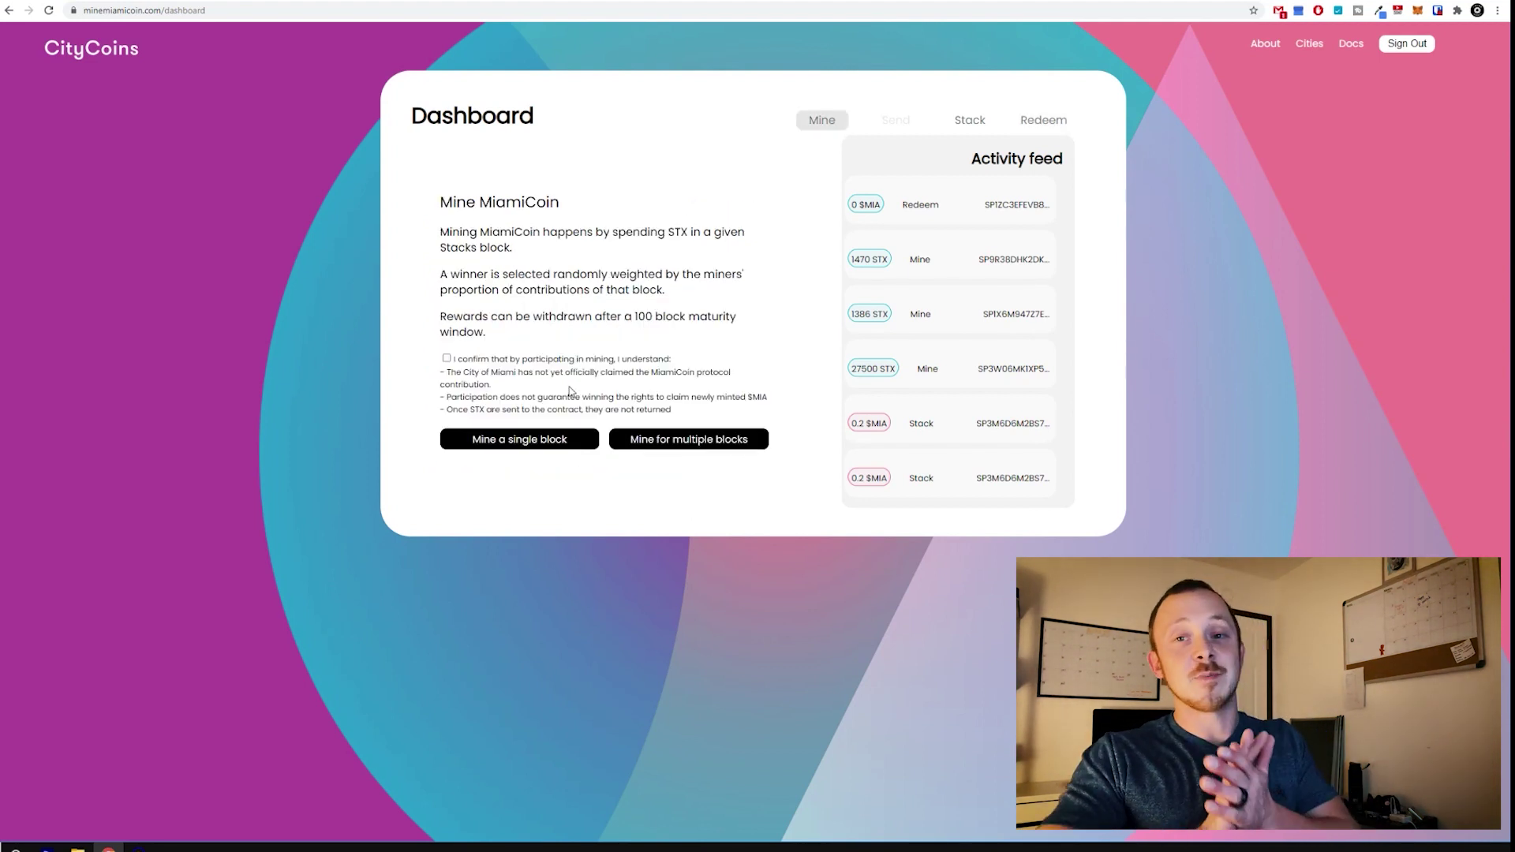